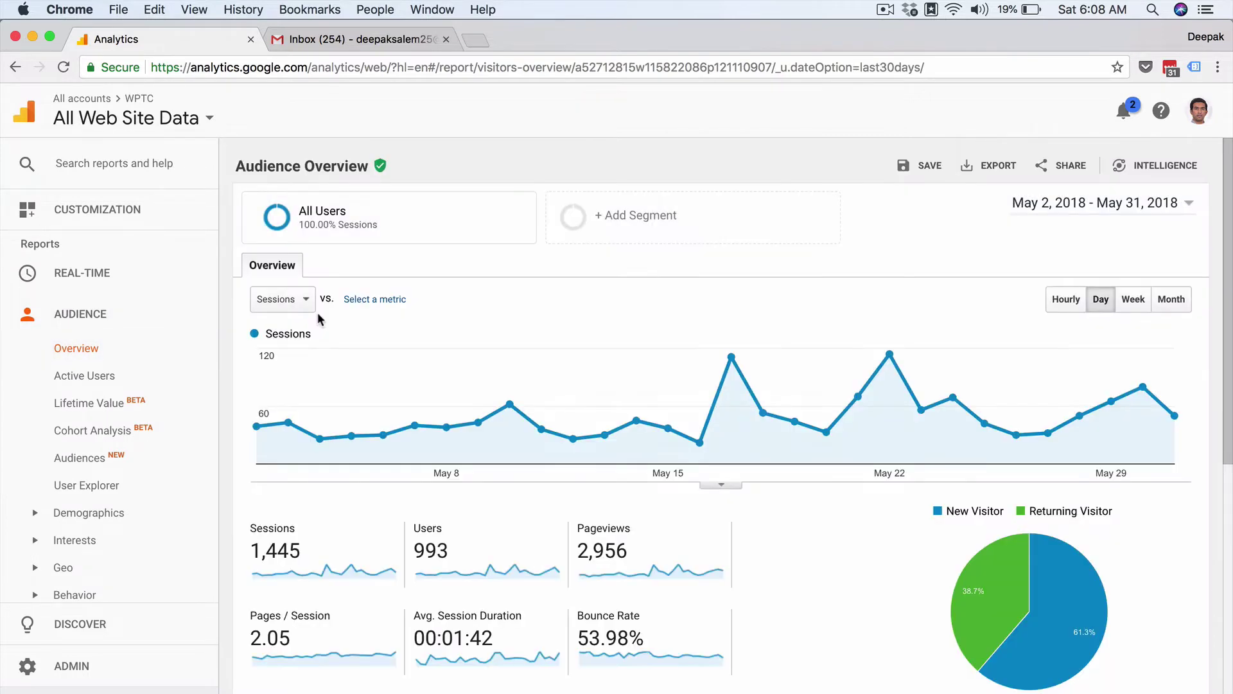
# Open the Browser & OS report from the Technology section of the Audience reports.
pyautogui.scroll(-7, 318, 313)
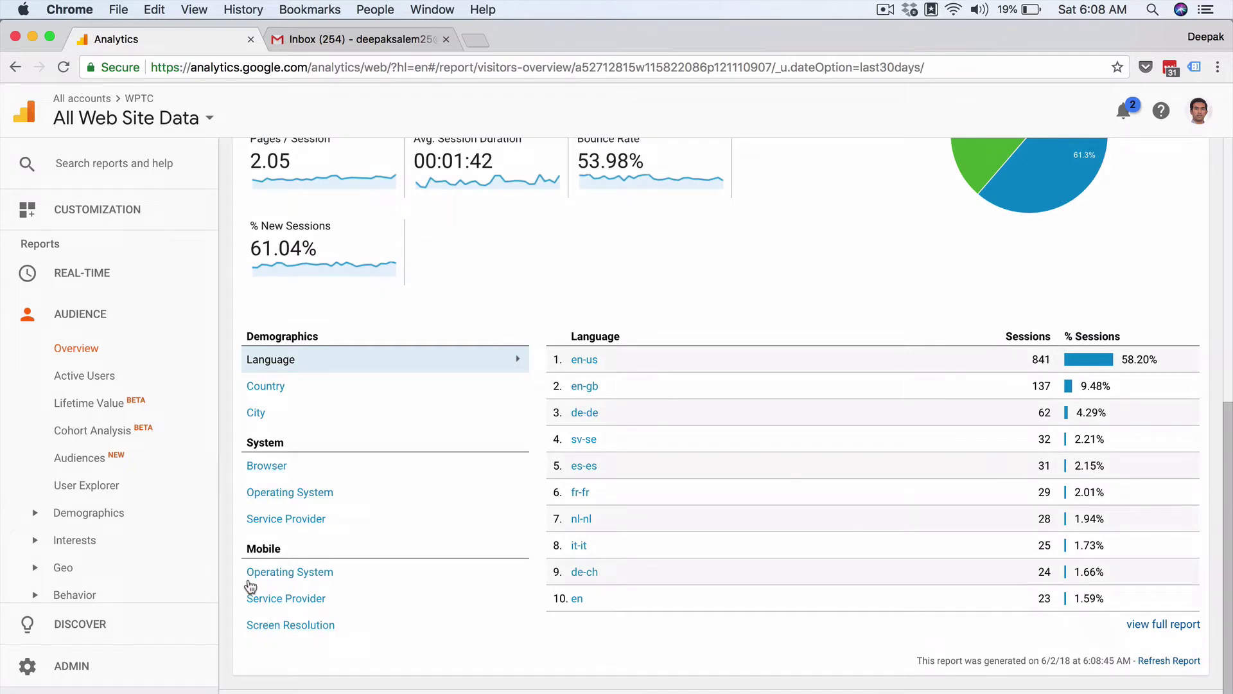
pyautogui.scroll(-5, 179, 495)
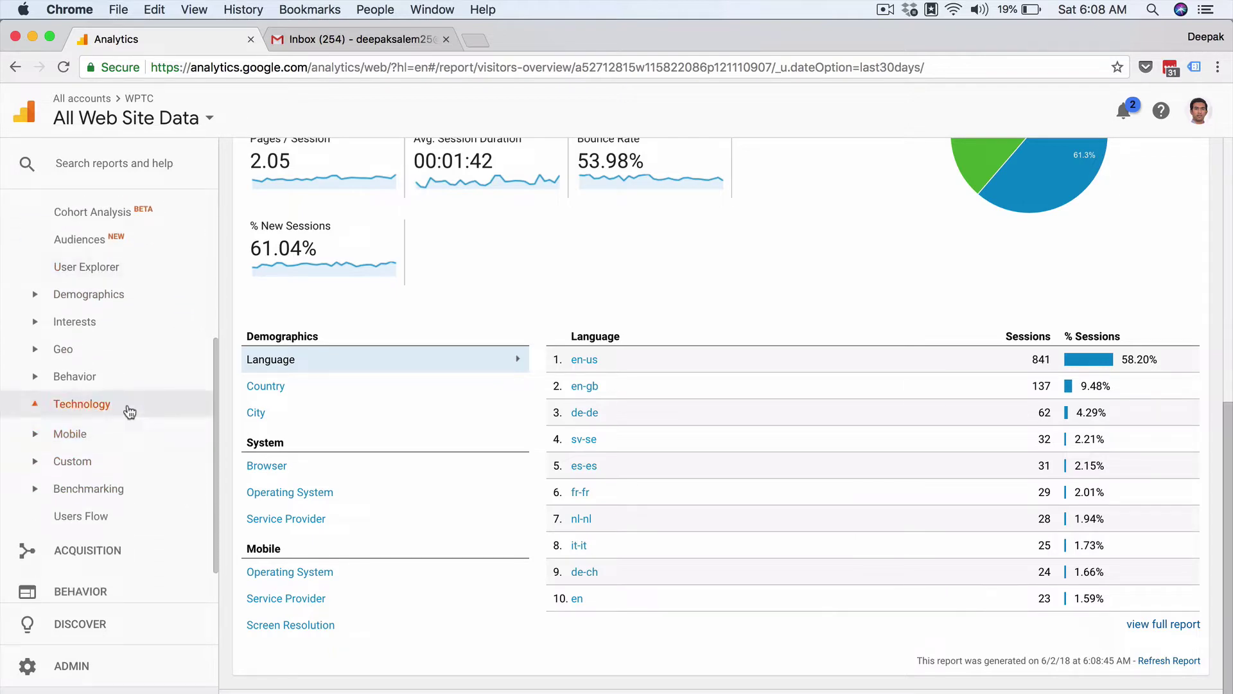
pyautogui.click(122, 404)
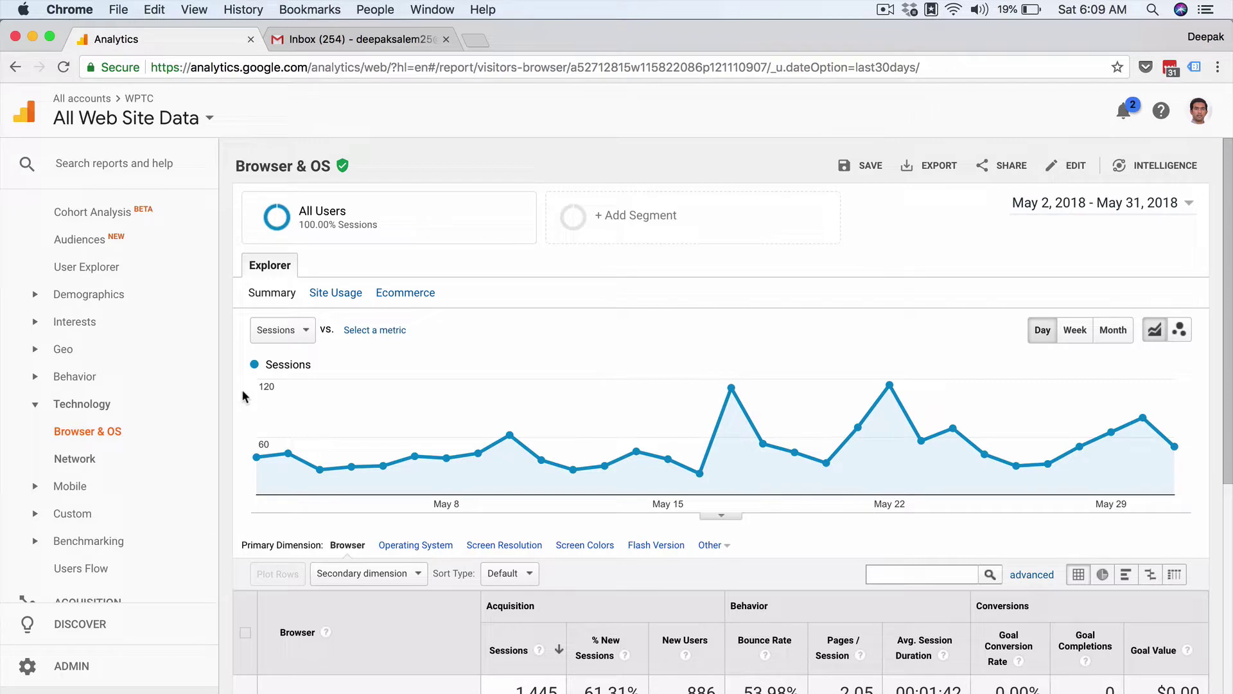
# Change the report's primary dimension to Operating System.
pyautogui.scroll(-5, 244, 396)
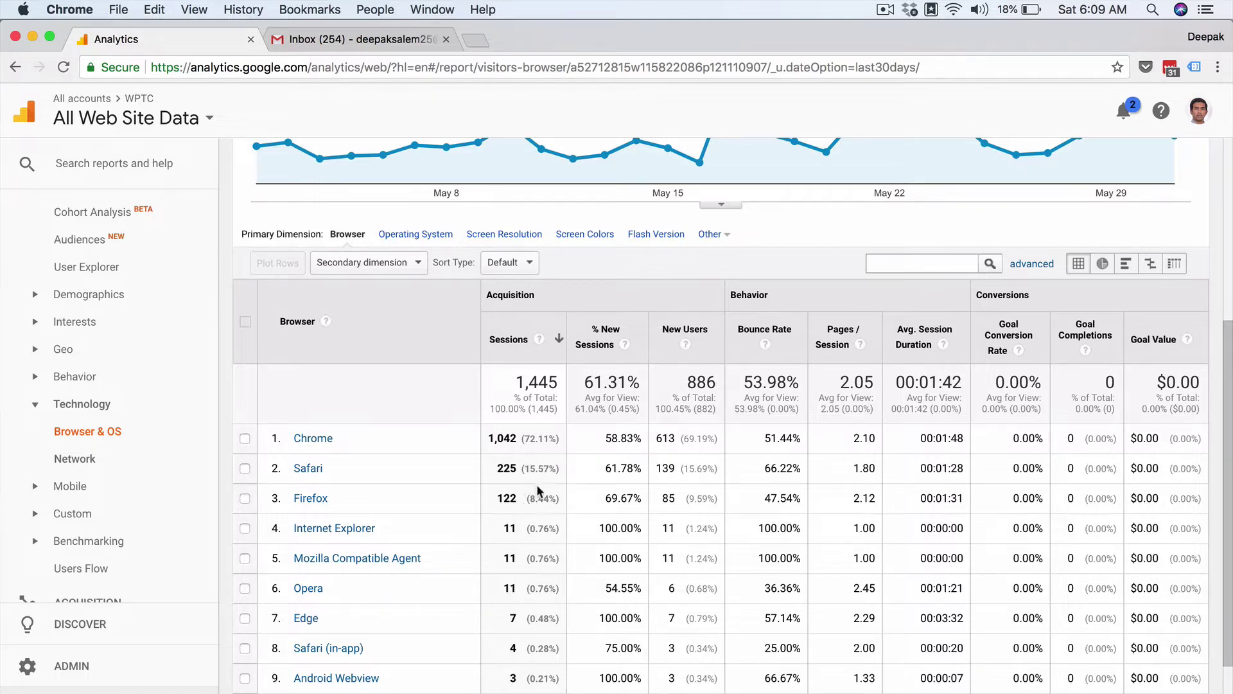
pyautogui.scroll(3, 538, 488)
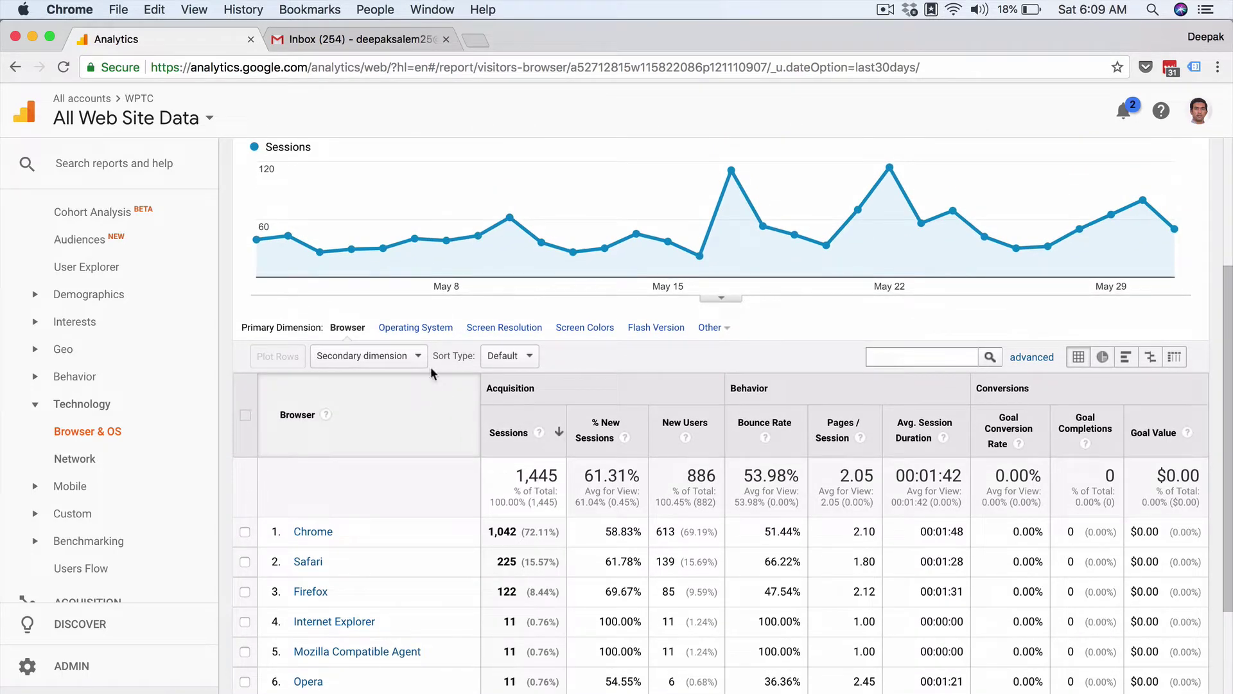
pyautogui.click(414, 327)
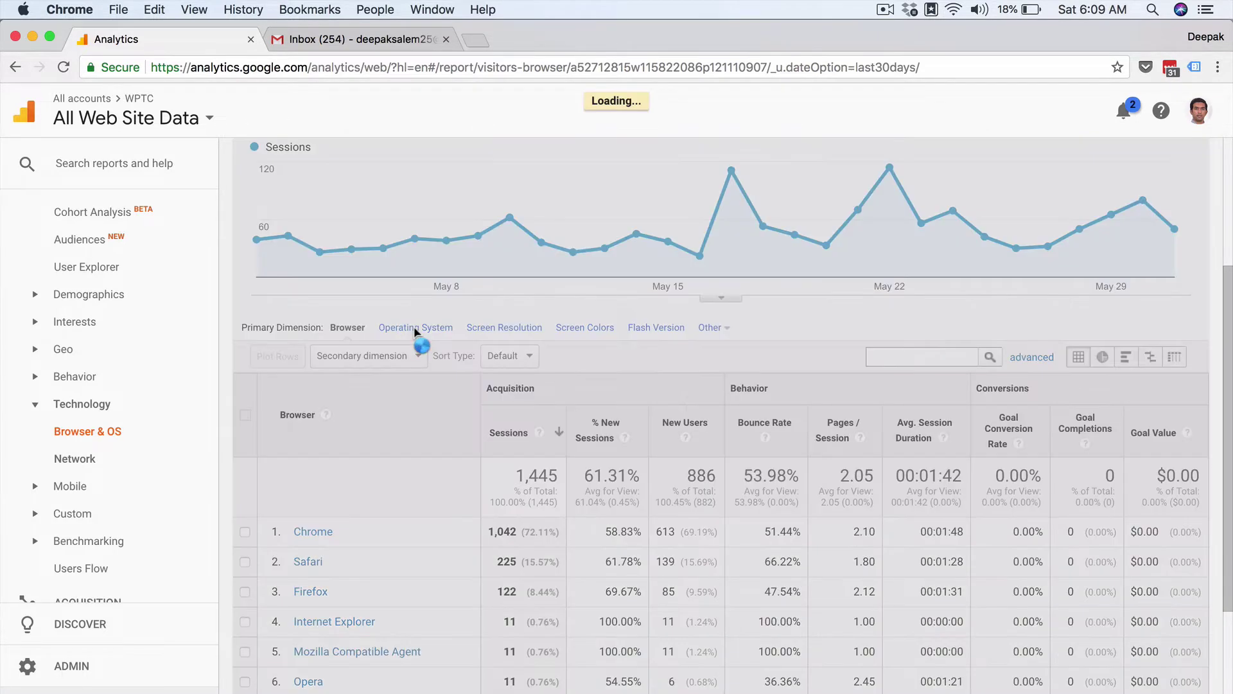
# Examine the operating system table, comparing sessions, bounce rate and session duration across the listed systems.
pyautogui.scroll(-1, 416, 429)
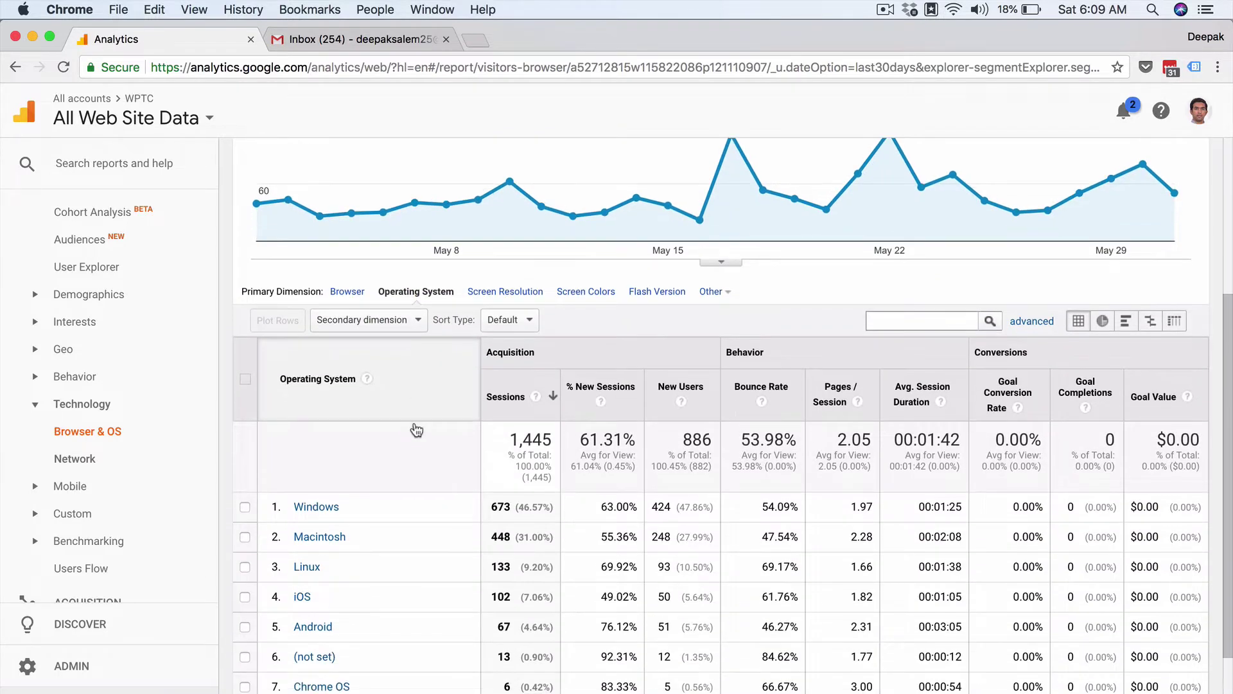
pyautogui.scroll(-1, 416, 429)
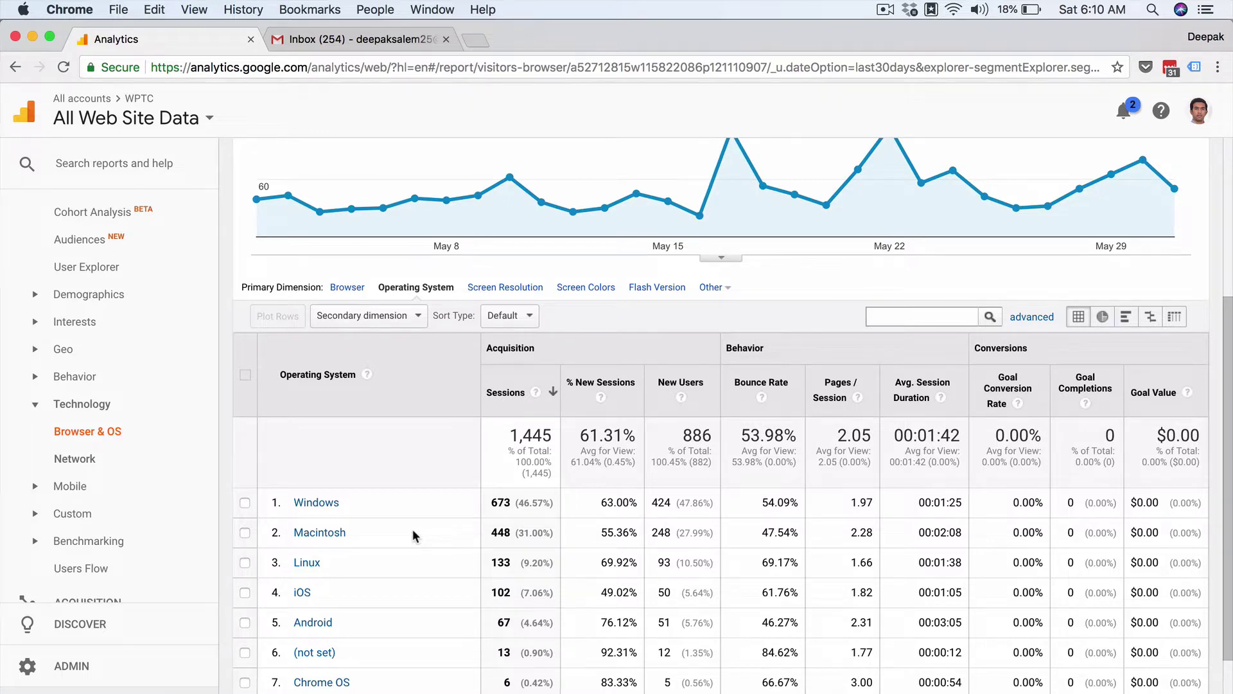
pyautogui.scroll(-2, 413, 529)
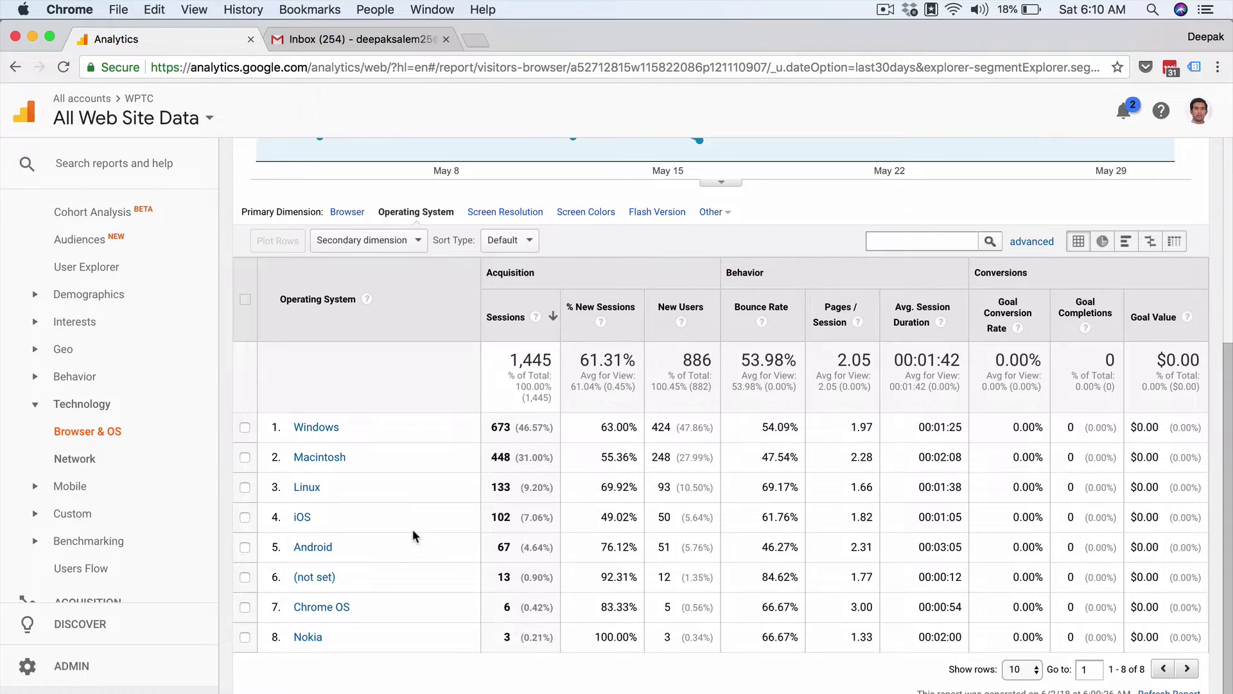
pyautogui.scroll(1, 412, 529)
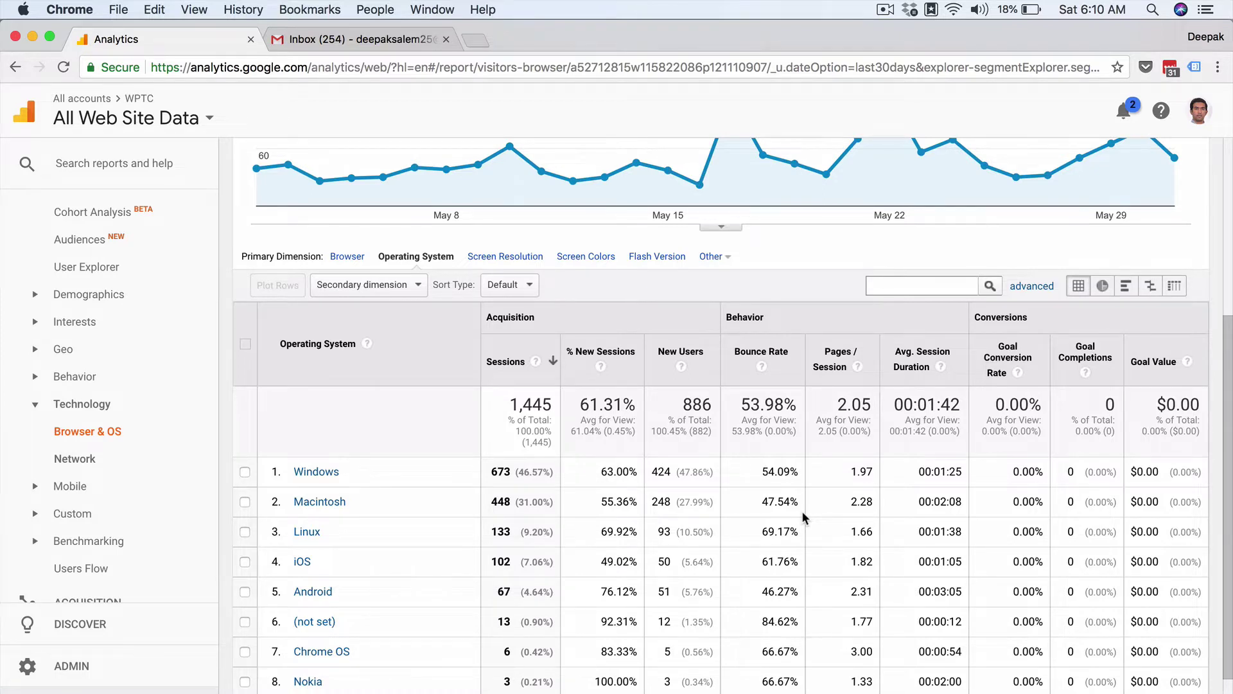
pyautogui.scroll(1, 802, 510)
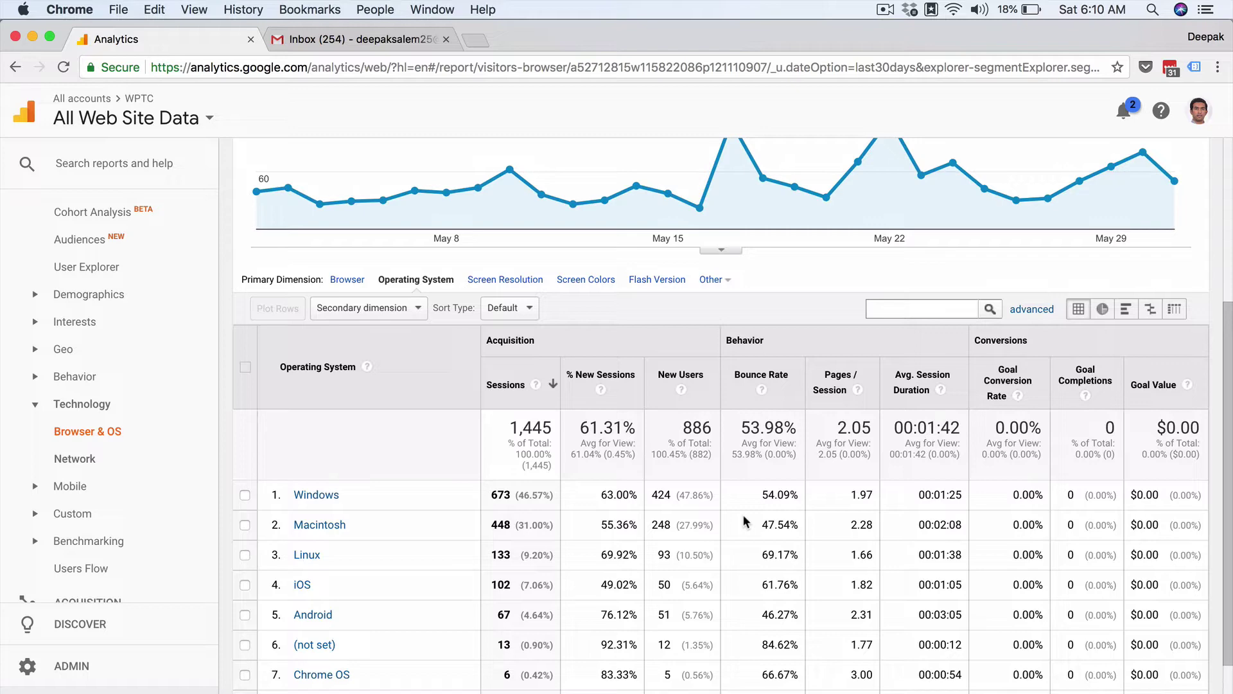
pyautogui.scroll(-2, 745, 520)
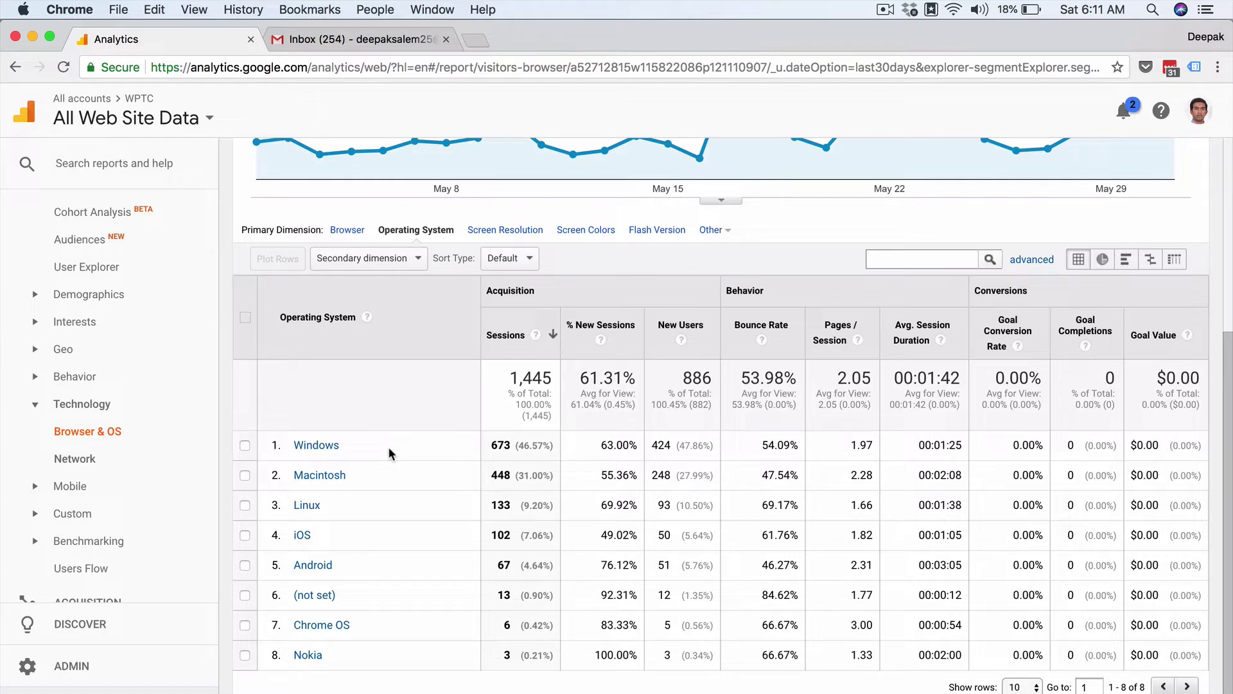
pyautogui.scroll(2, 388, 453)
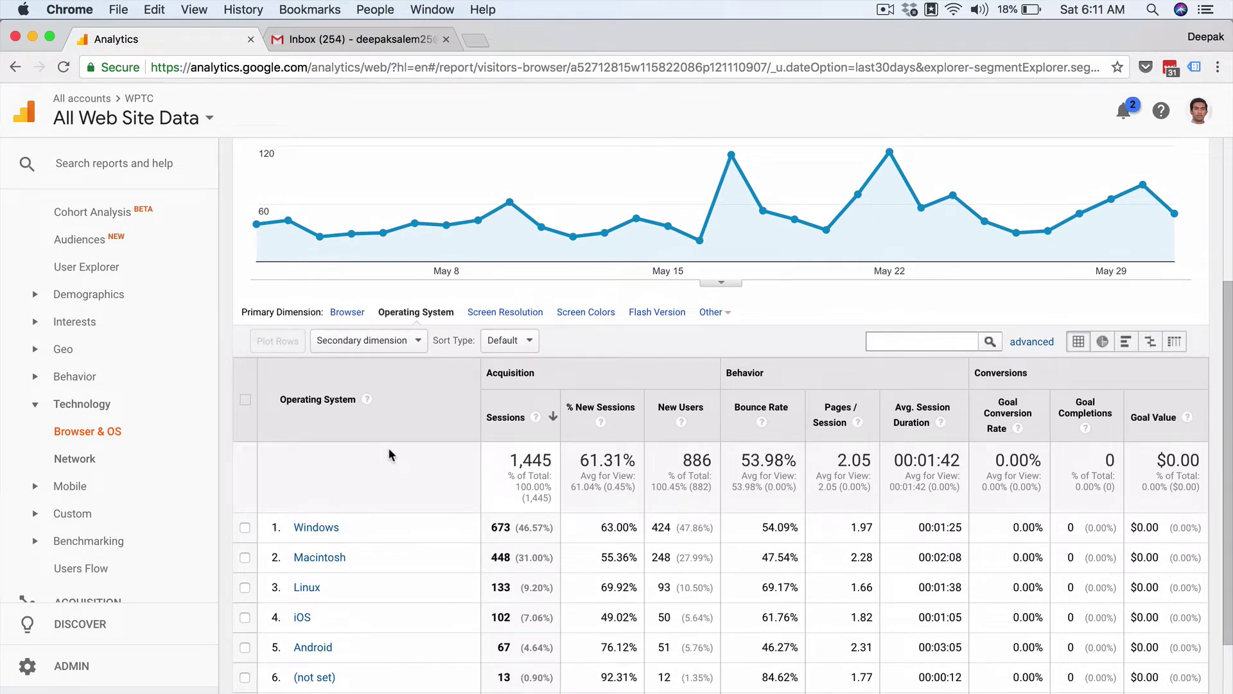
pyautogui.scroll(3, 387, 454)
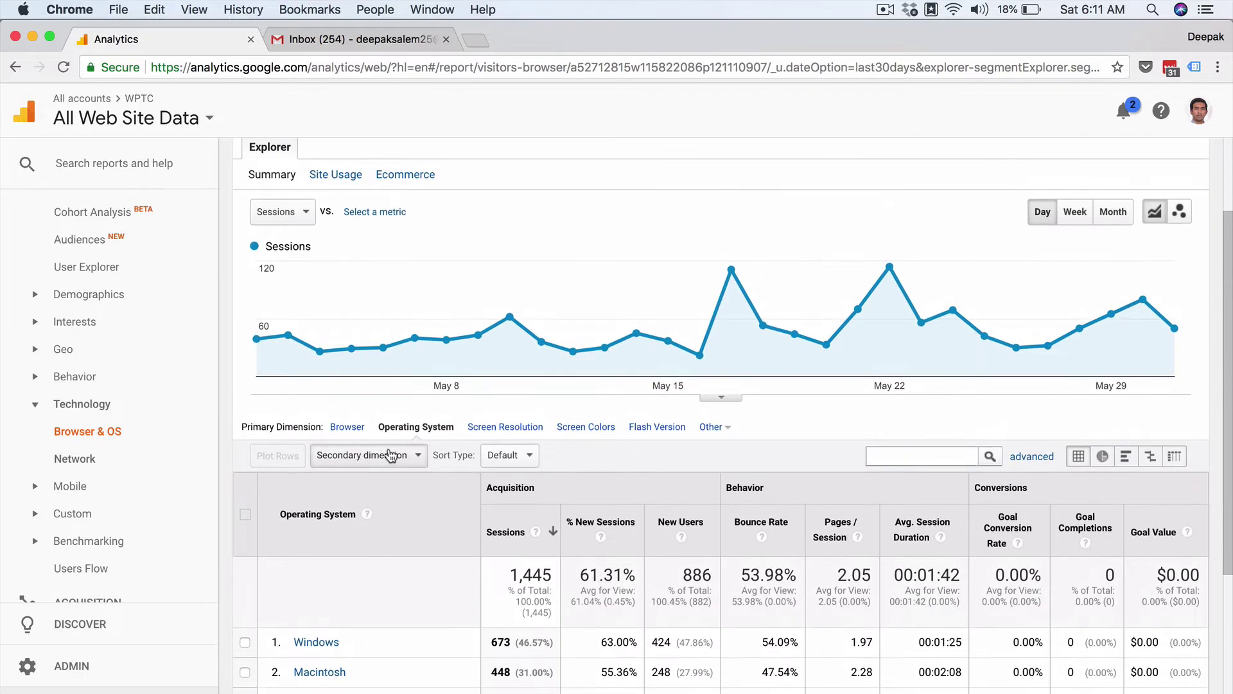
pyautogui.scroll(3, 390, 454)
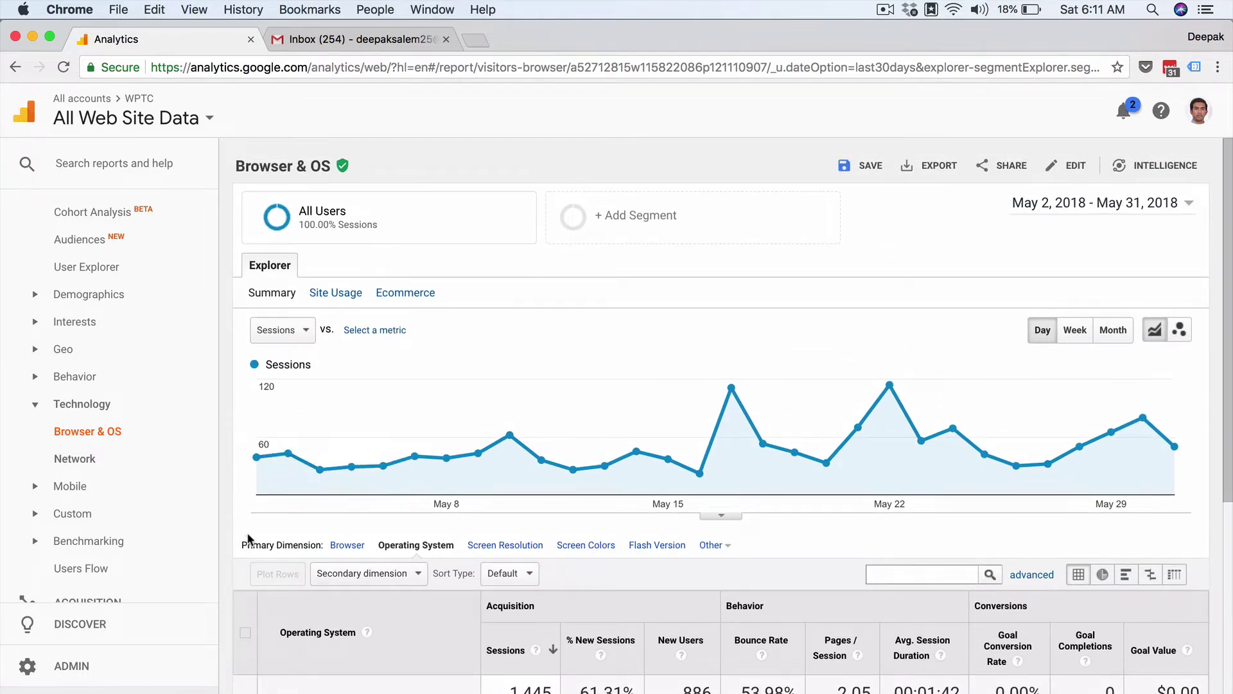
pyautogui.scroll(-6, 247, 537)
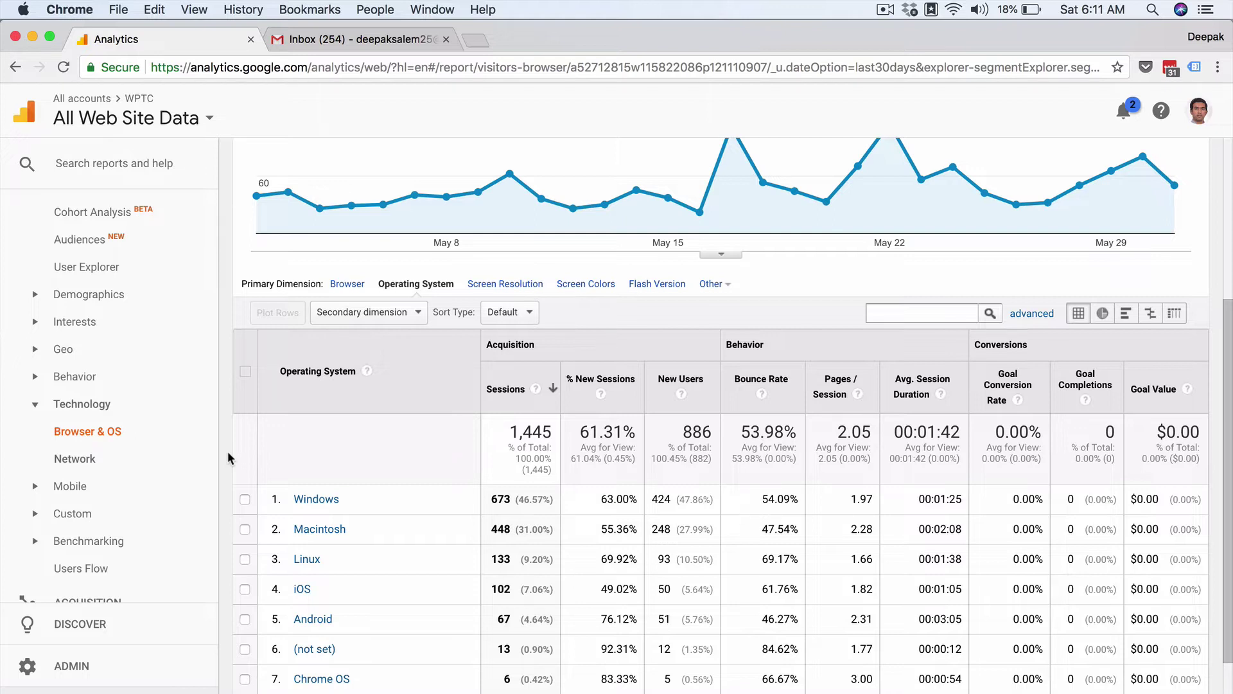
# Add the Organic Traffic and Paid Traffic segments to the report's segment selection, leaving New Users unselected.
pyautogui.scroll(5, 227, 451)
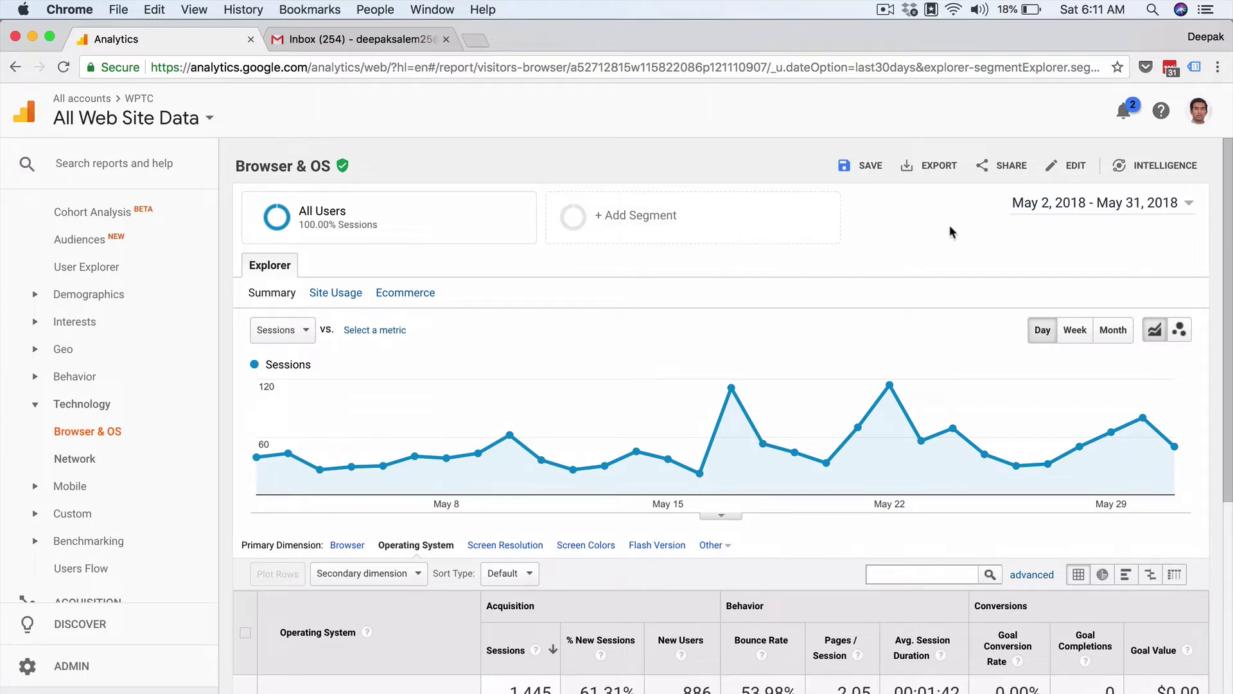
pyautogui.click(625, 229)
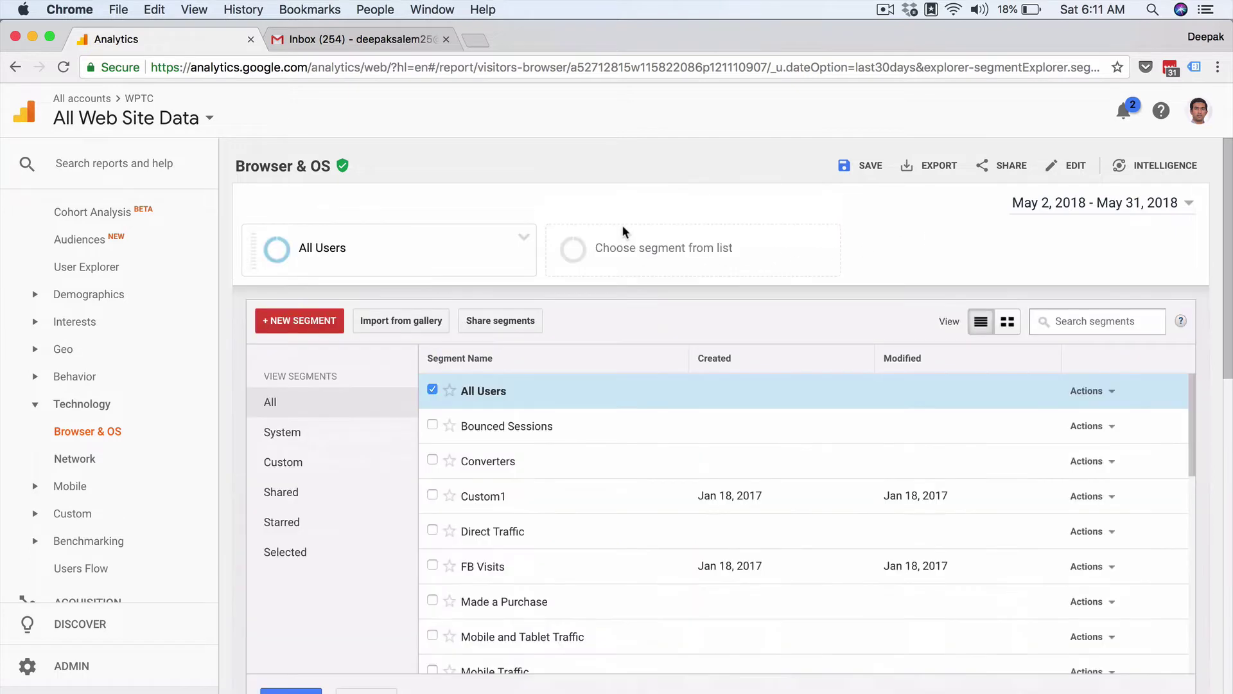
pyautogui.scroll(-3, 492, 443)
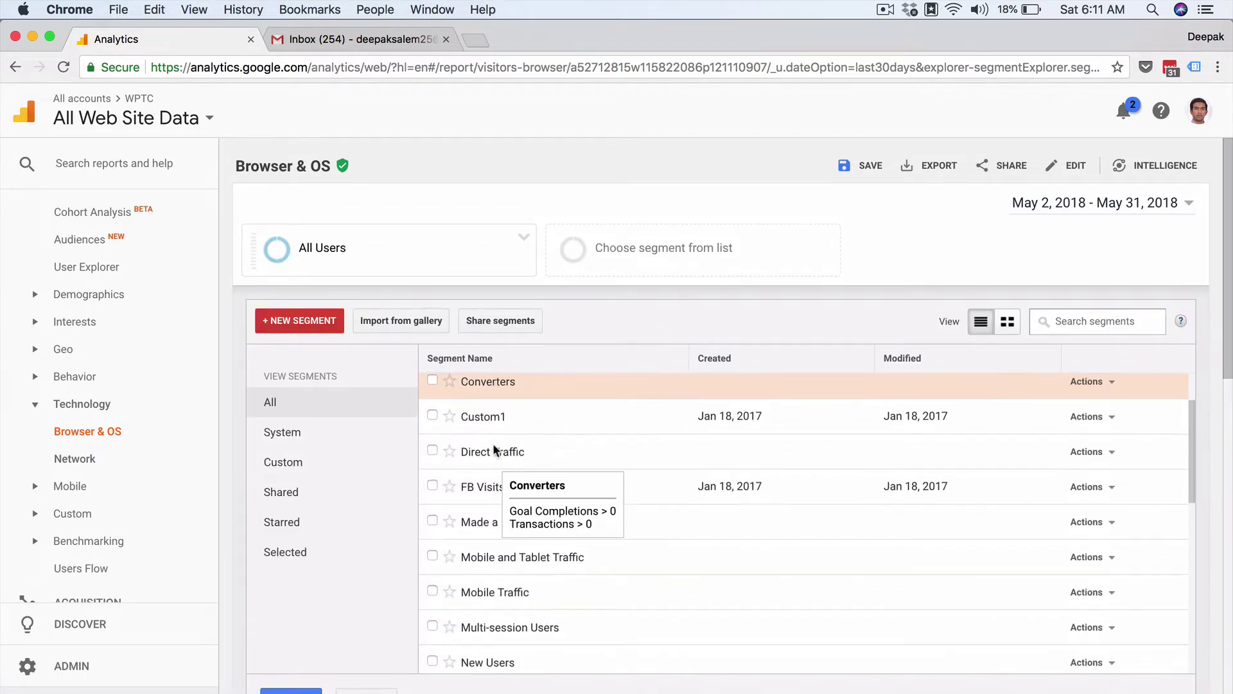
pyautogui.scroll(-5, 492, 443)
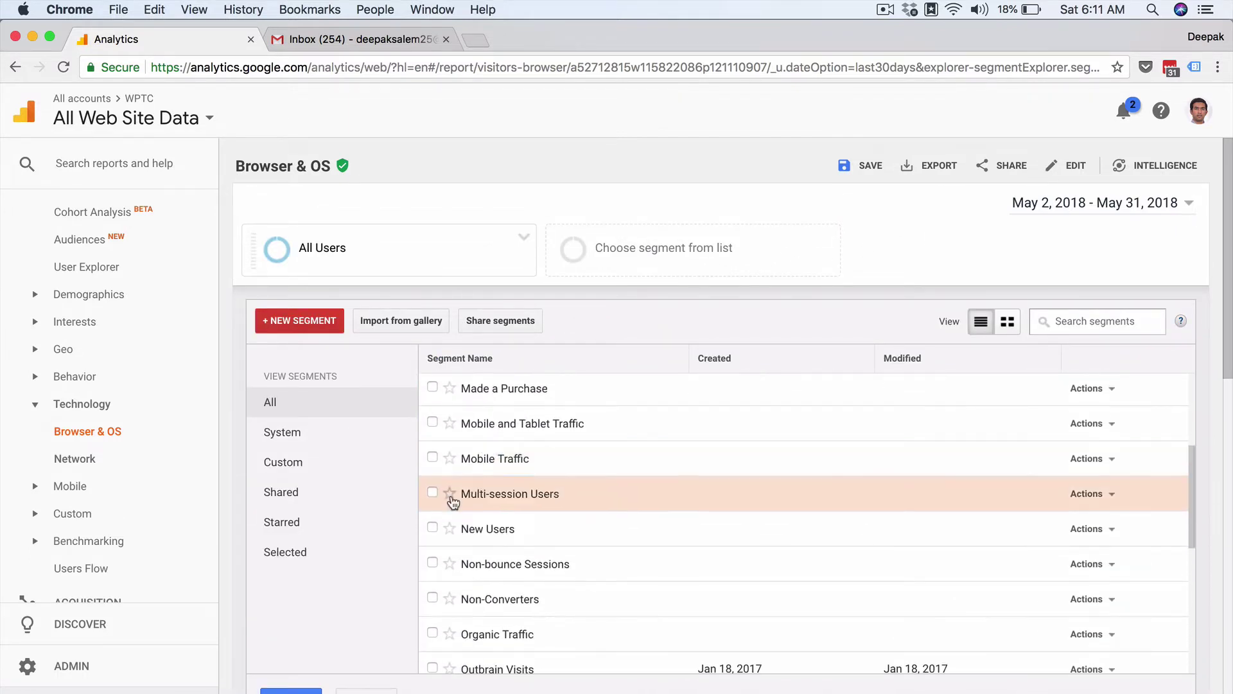
pyautogui.click(431, 465)
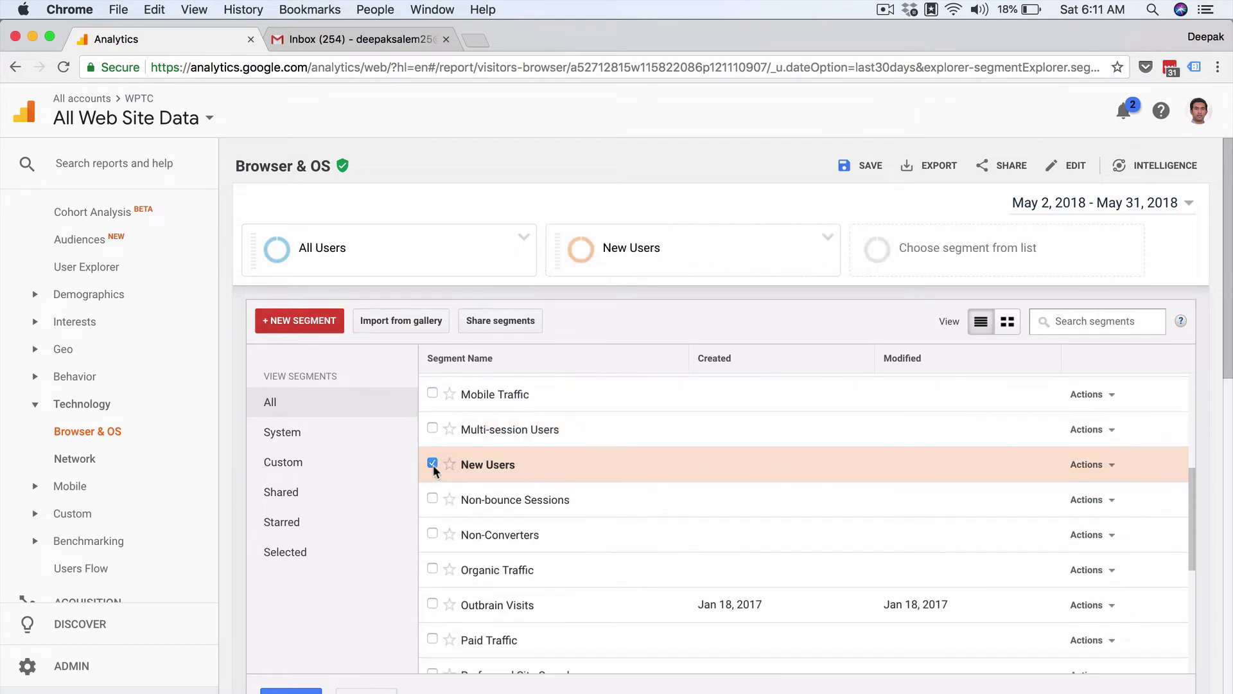
pyautogui.click(433, 569)
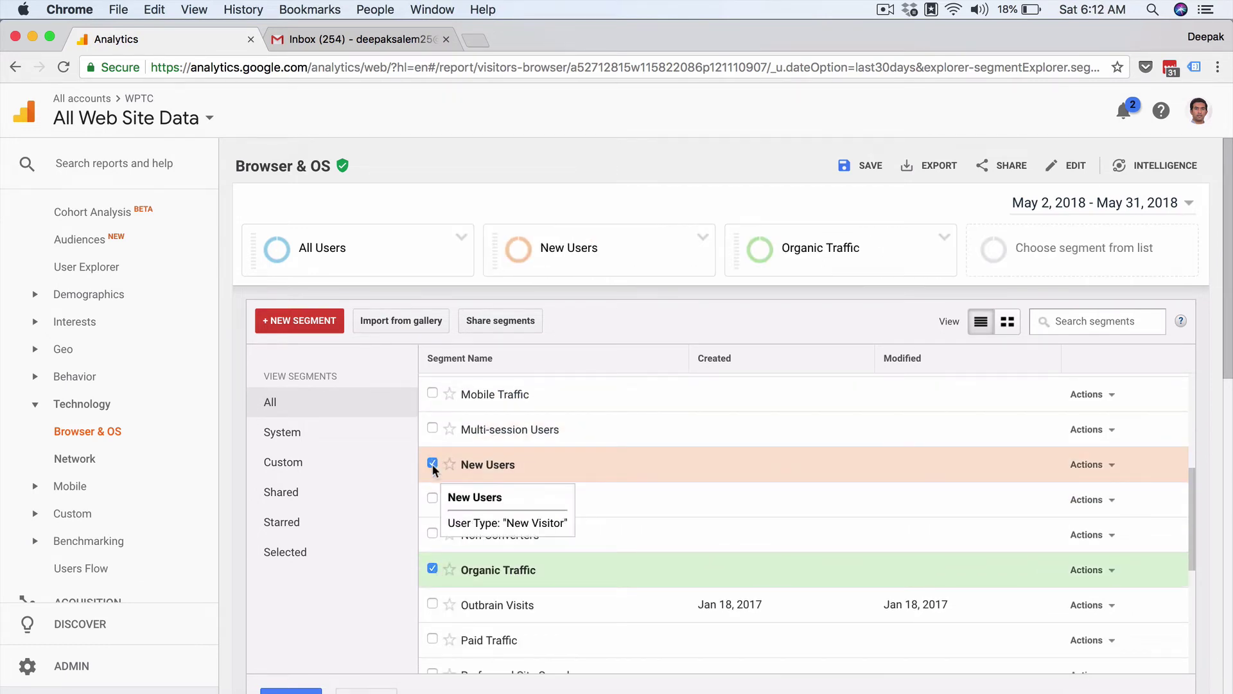
pyautogui.click(432, 463)
pyautogui.scroll(-2, 450, 581)
pyautogui.click(433, 567)
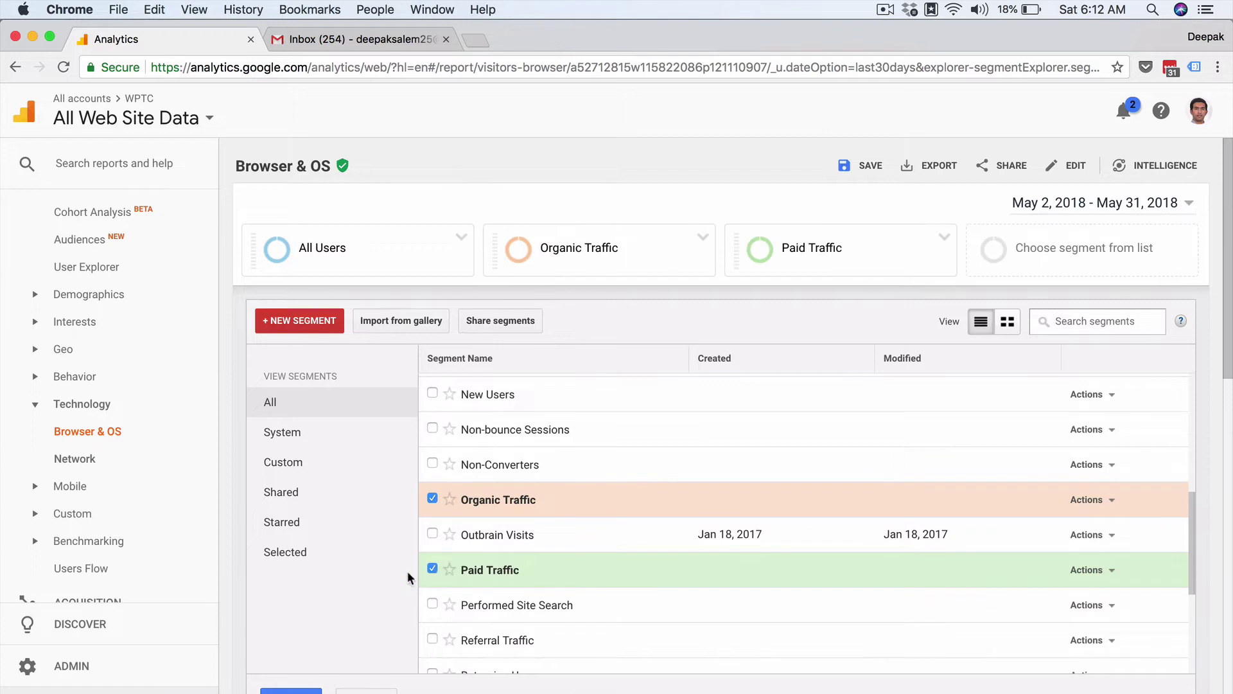
# Remove the All Users segment from the selection and apply the chosen segments to the report.
pyautogui.scroll(6, 483, 498)
pyautogui.scroll(2, 483, 498)
pyautogui.click(433, 390)
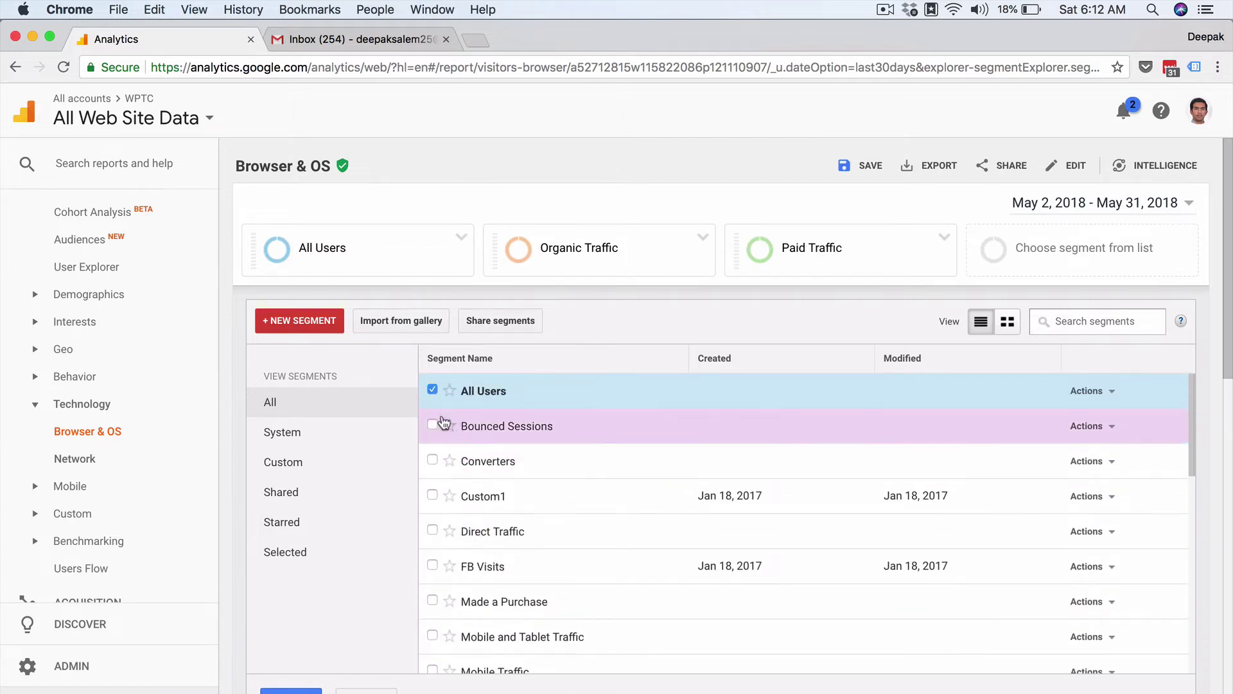
pyautogui.click(433, 390)
pyautogui.click(291, 691)
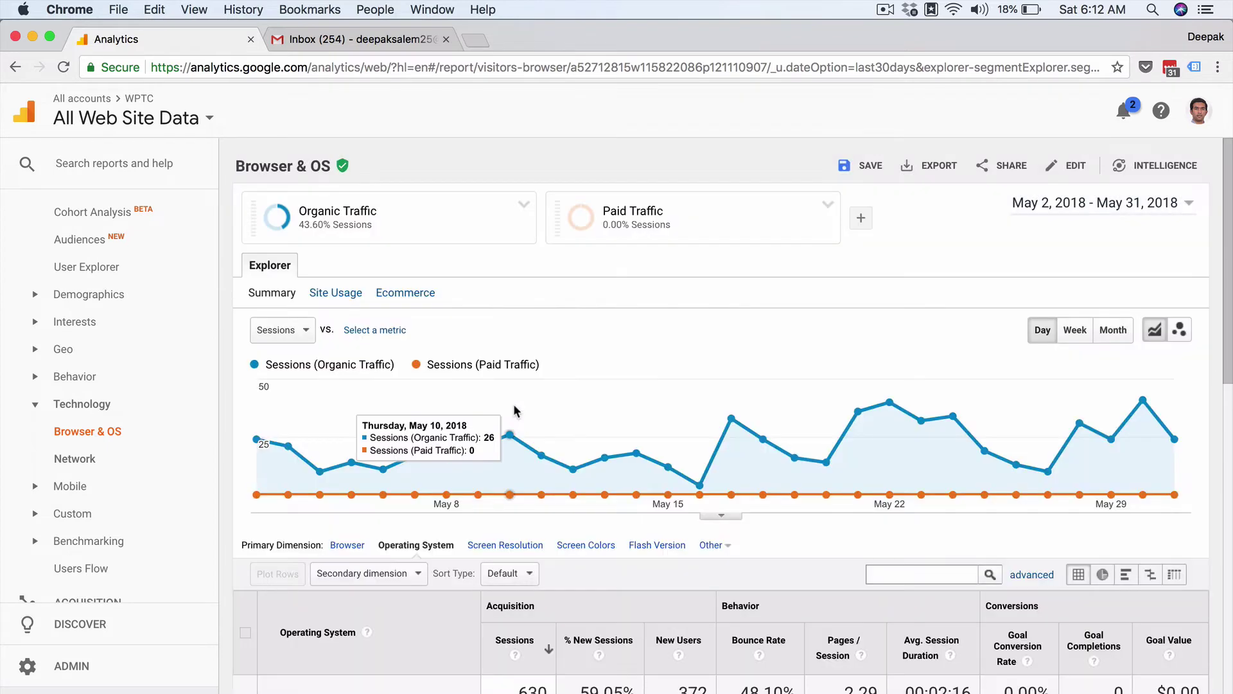
# Replace the Paid Traffic segment with Direct Traffic, apply it and compare it with Organic Traffic per operating system.
pyautogui.scroll(-3, 515, 410)
pyautogui.scroll(-4, 515, 411)
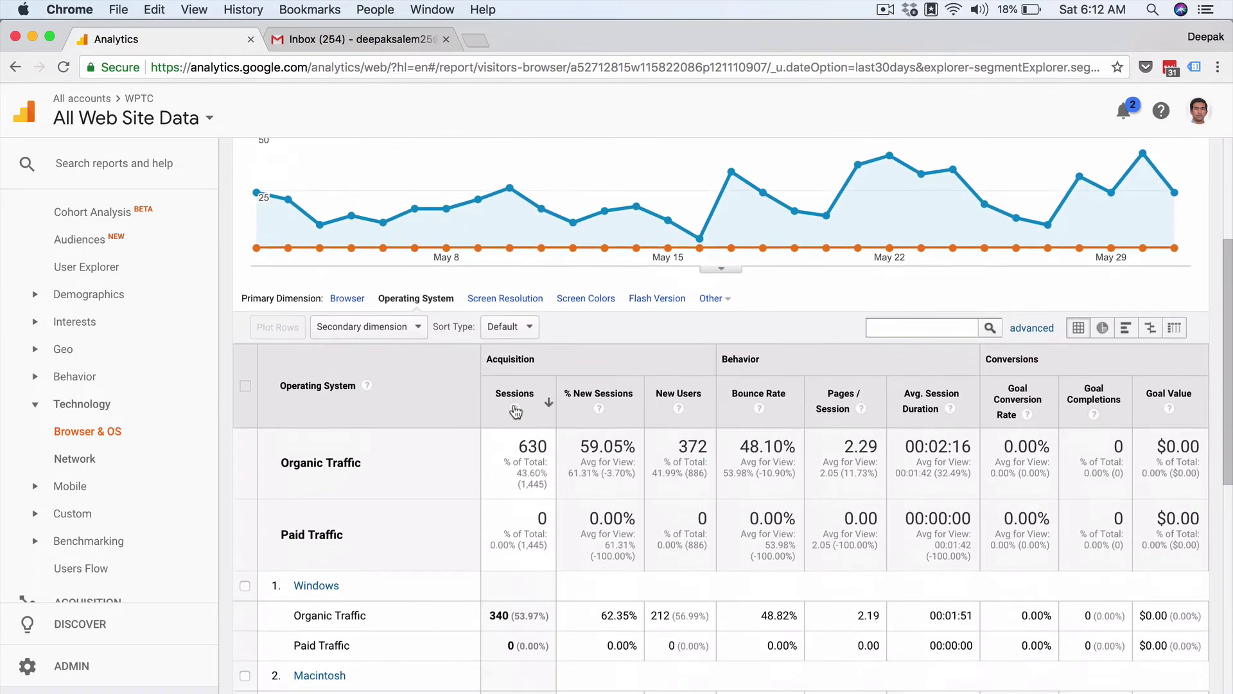
pyautogui.scroll(-1, 514, 408)
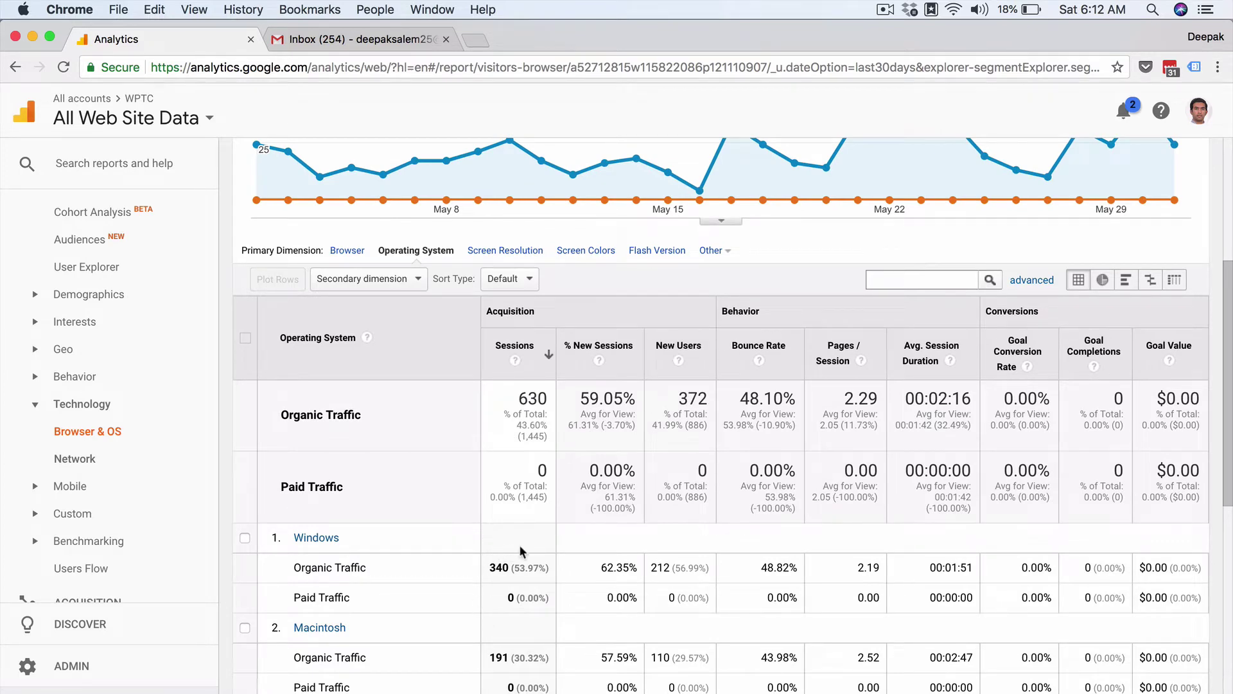
pyautogui.scroll(9, 512, 543)
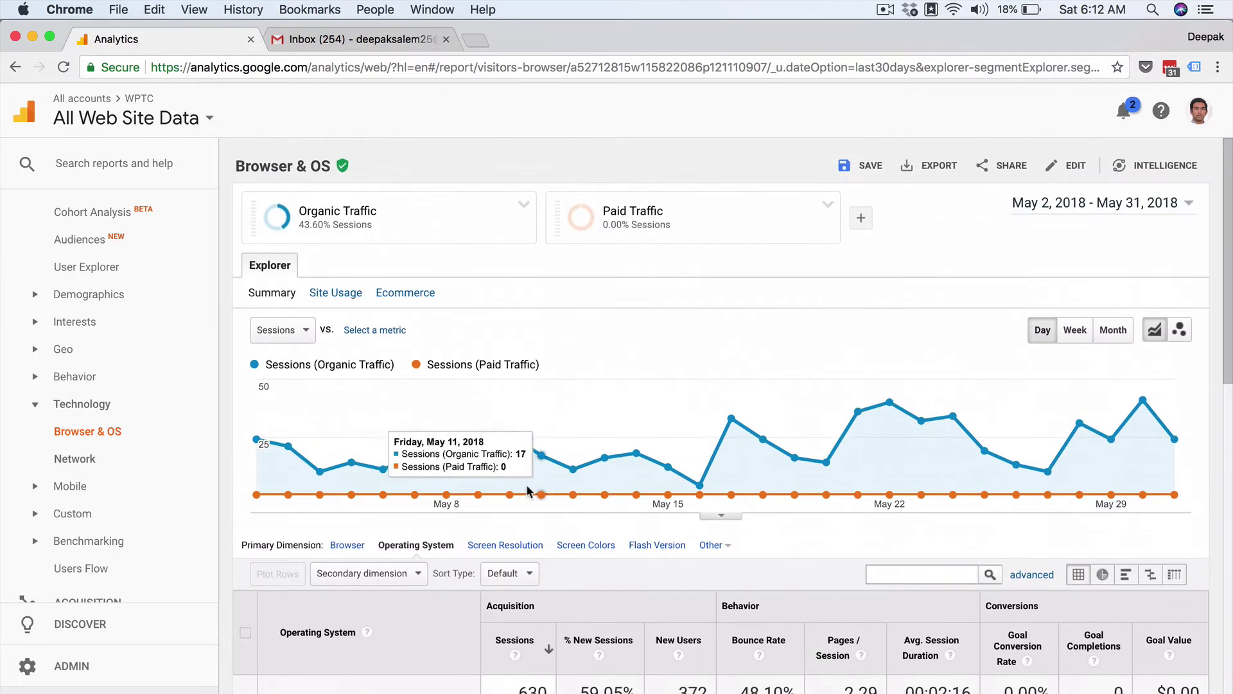
pyautogui.click(599, 229)
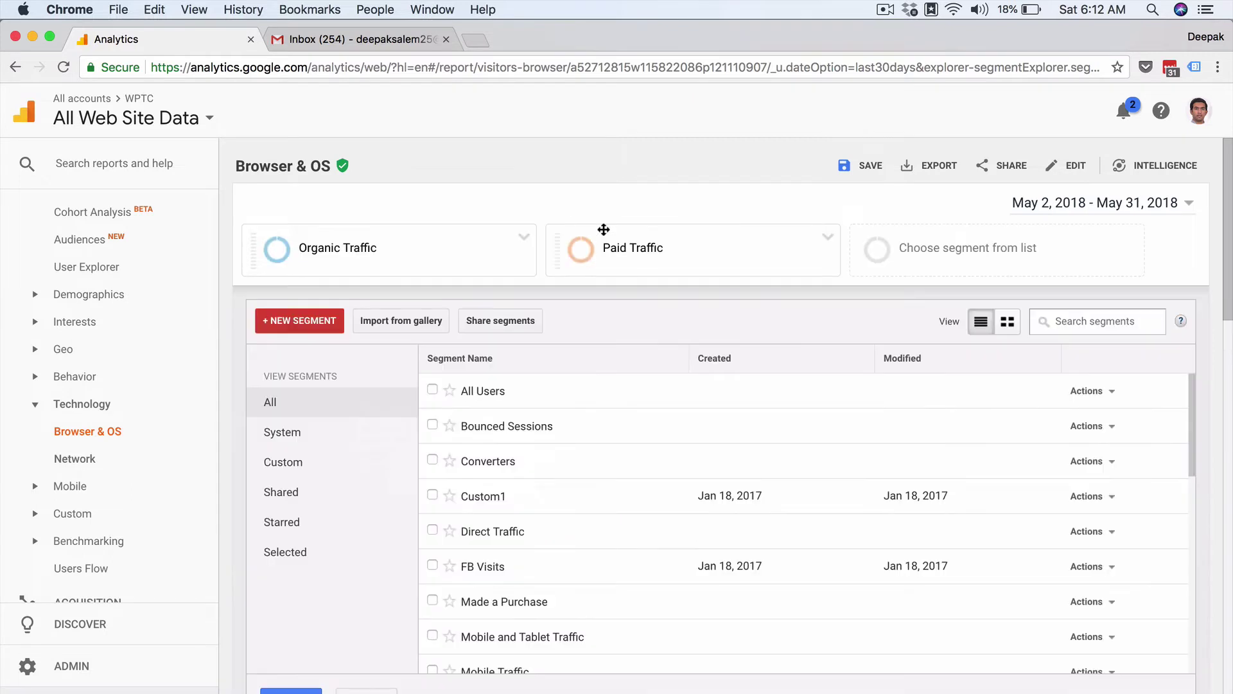
pyautogui.scroll(-6, 537, 503)
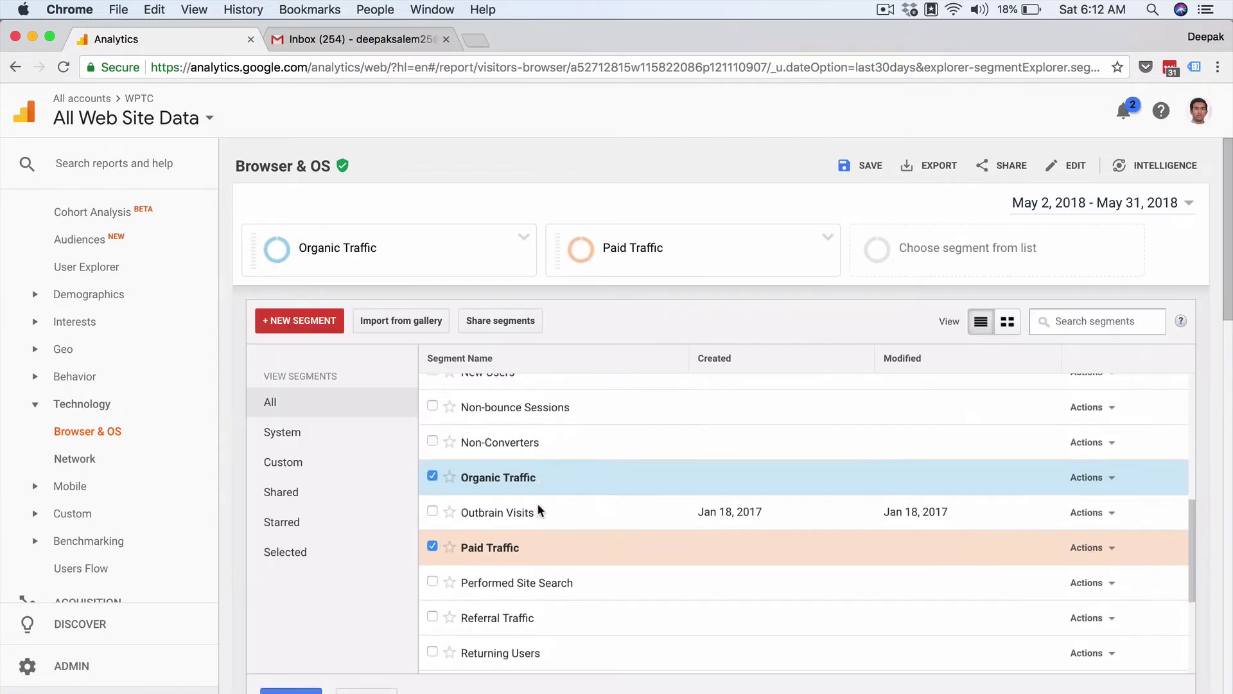
pyautogui.click(432, 545)
pyautogui.scroll(4, 503, 508)
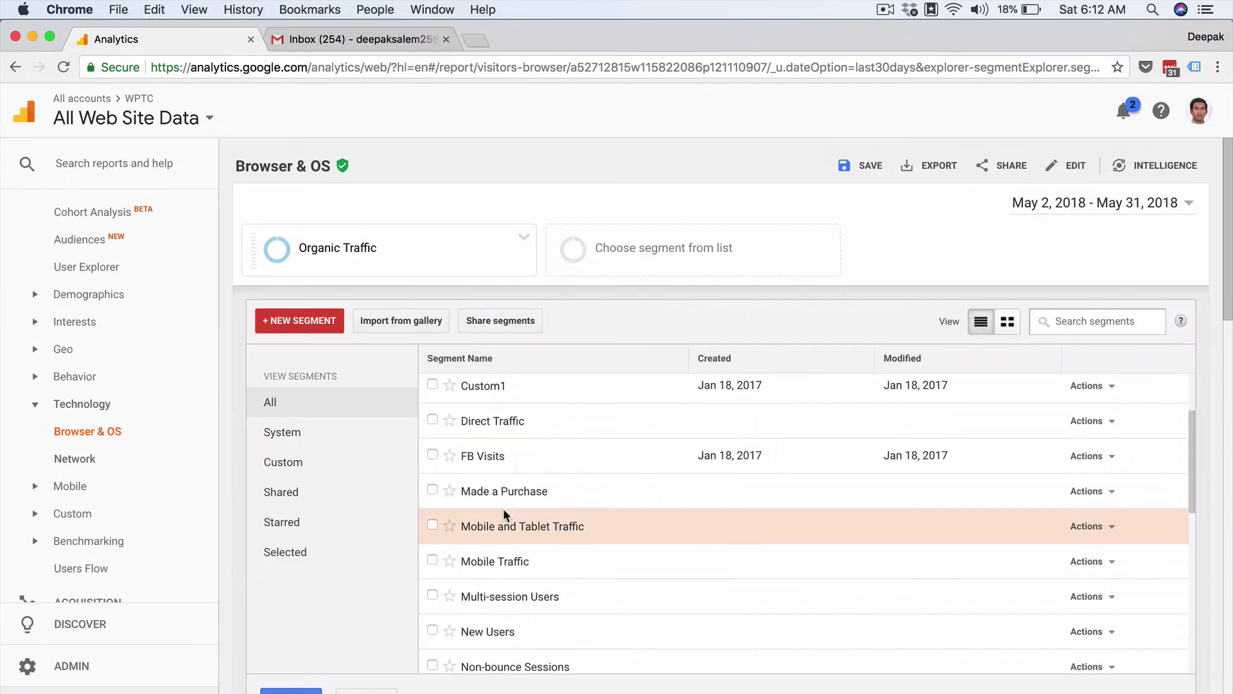
pyautogui.click(432, 419)
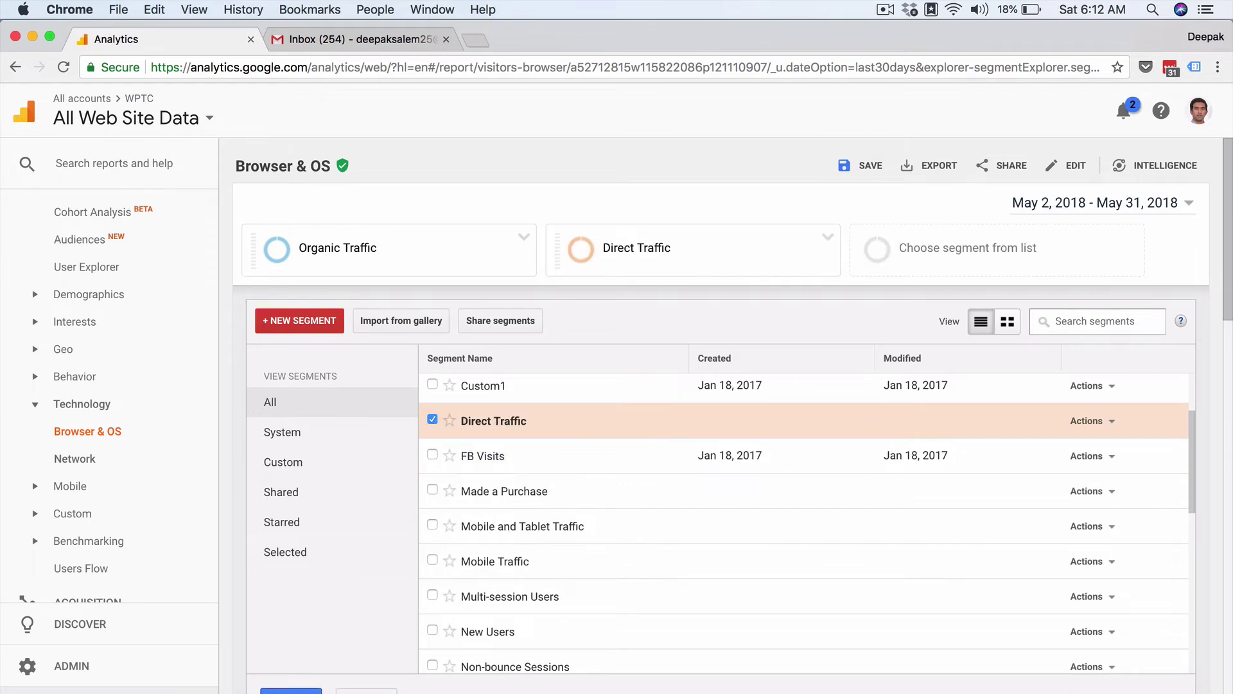
pyautogui.click(302, 690)
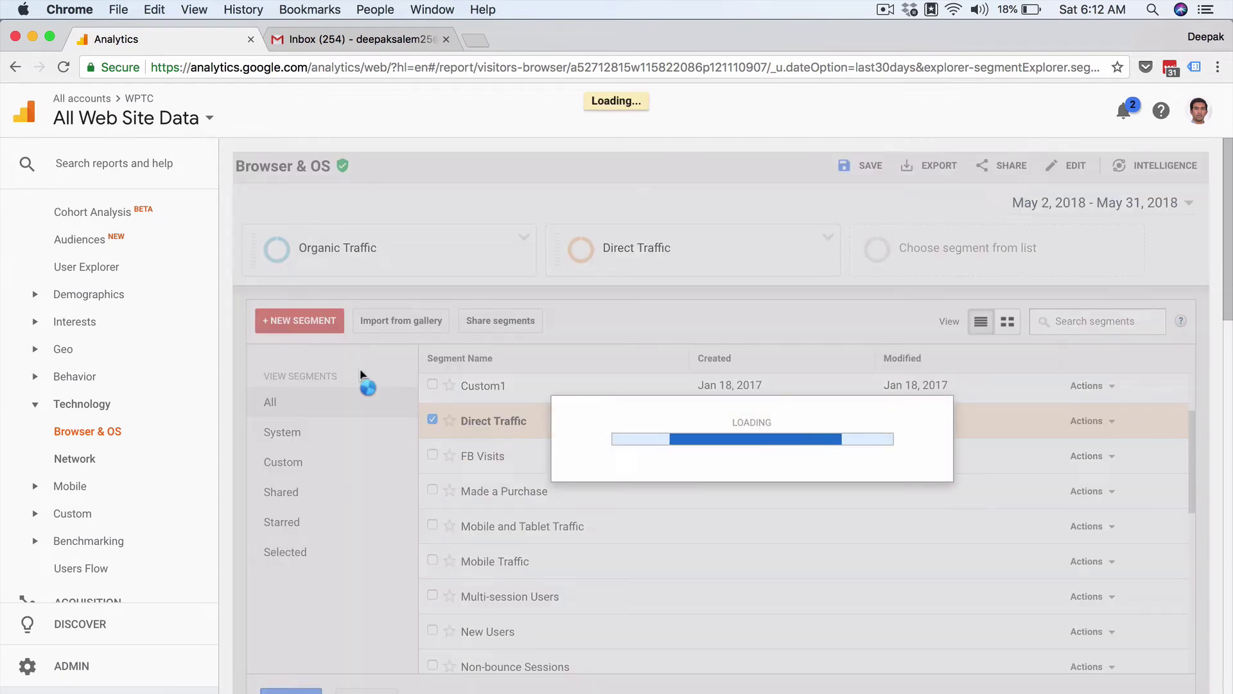
pyautogui.scroll(-5, 360, 370)
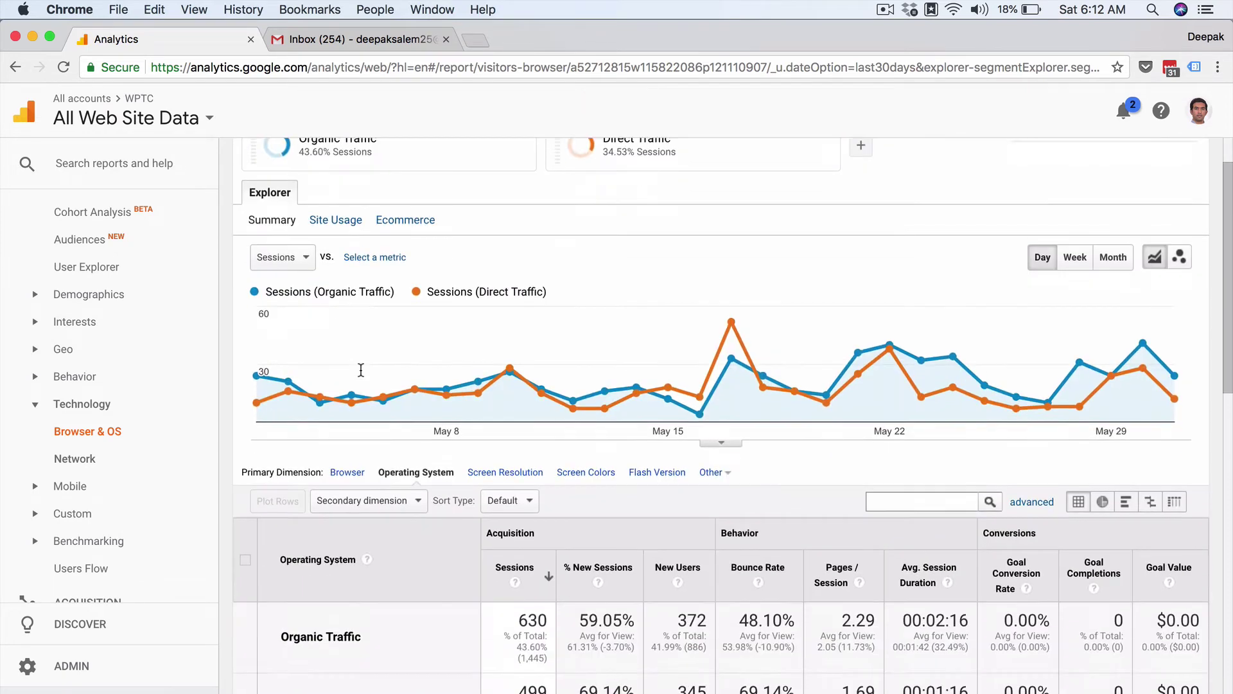
pyautogui.scroll(-3, 361, 371)
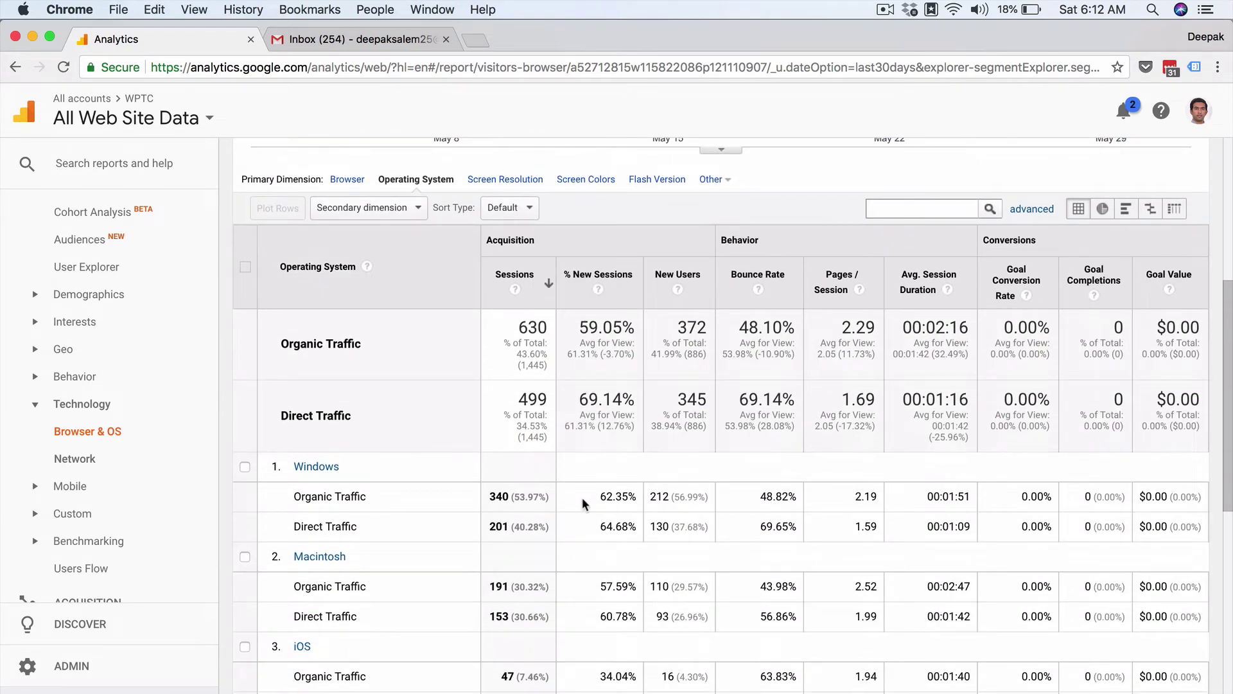
# Compare Organic Traffic and Direct Traffic for each operating system by bounce rate and session duration, along with the sessions chart.
pyautogui.scroll(-2, 582, 505)
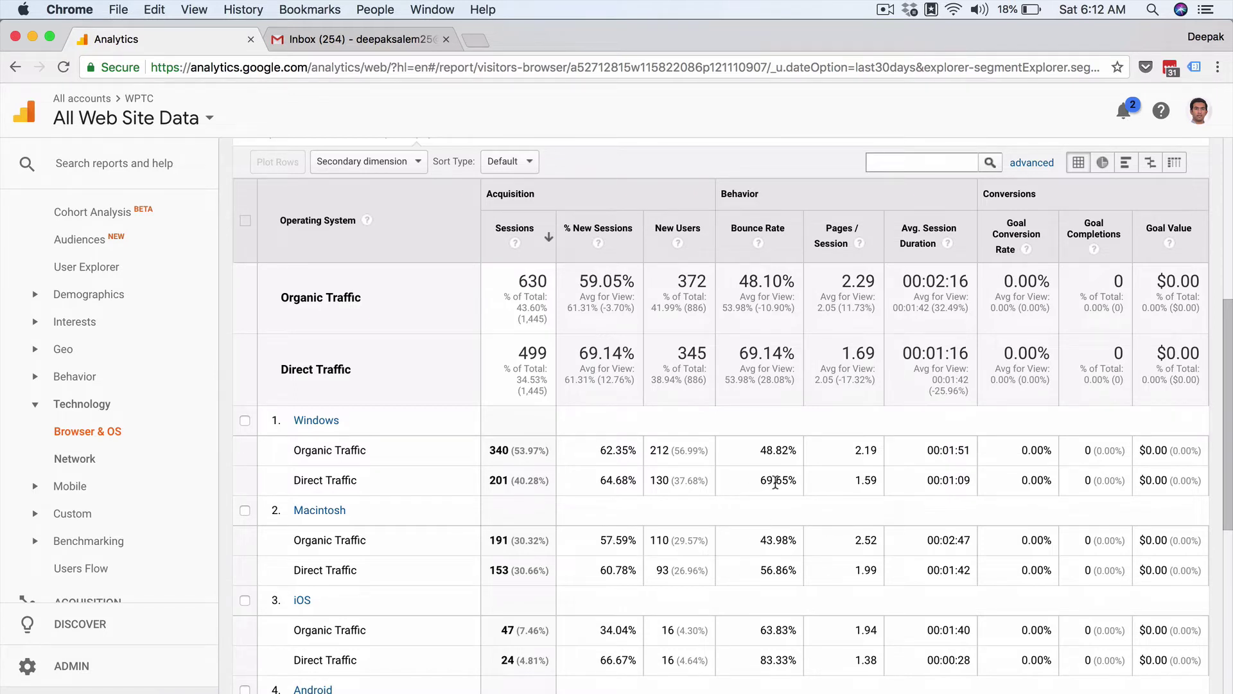
pyautogui.scroll(-7, 775, 482)
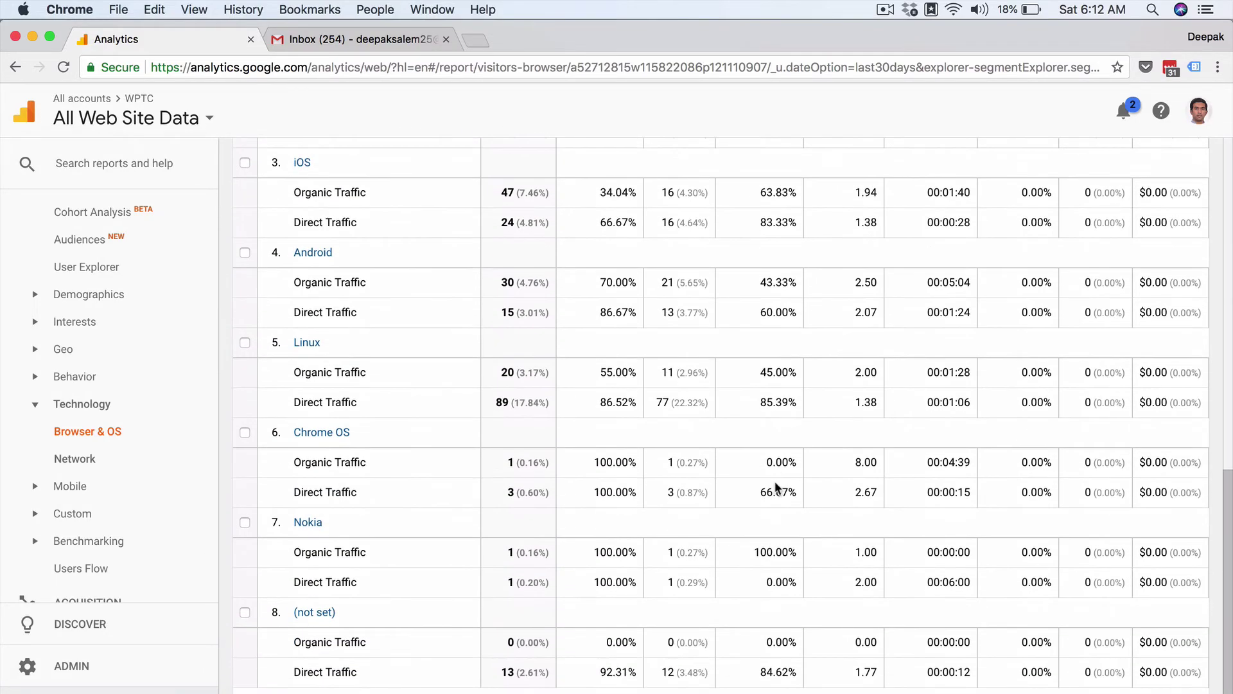
pyautogui.scroll(12, 776, 488)
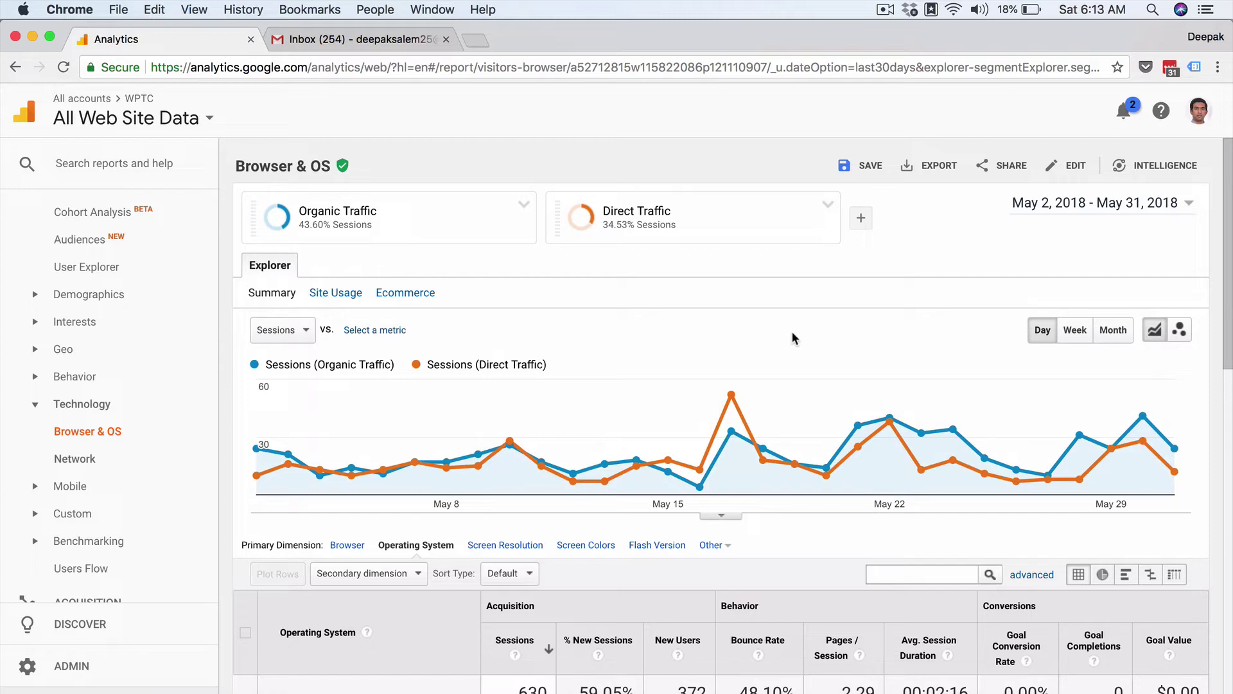
pyautogui.scroll(-10, 791, 330)
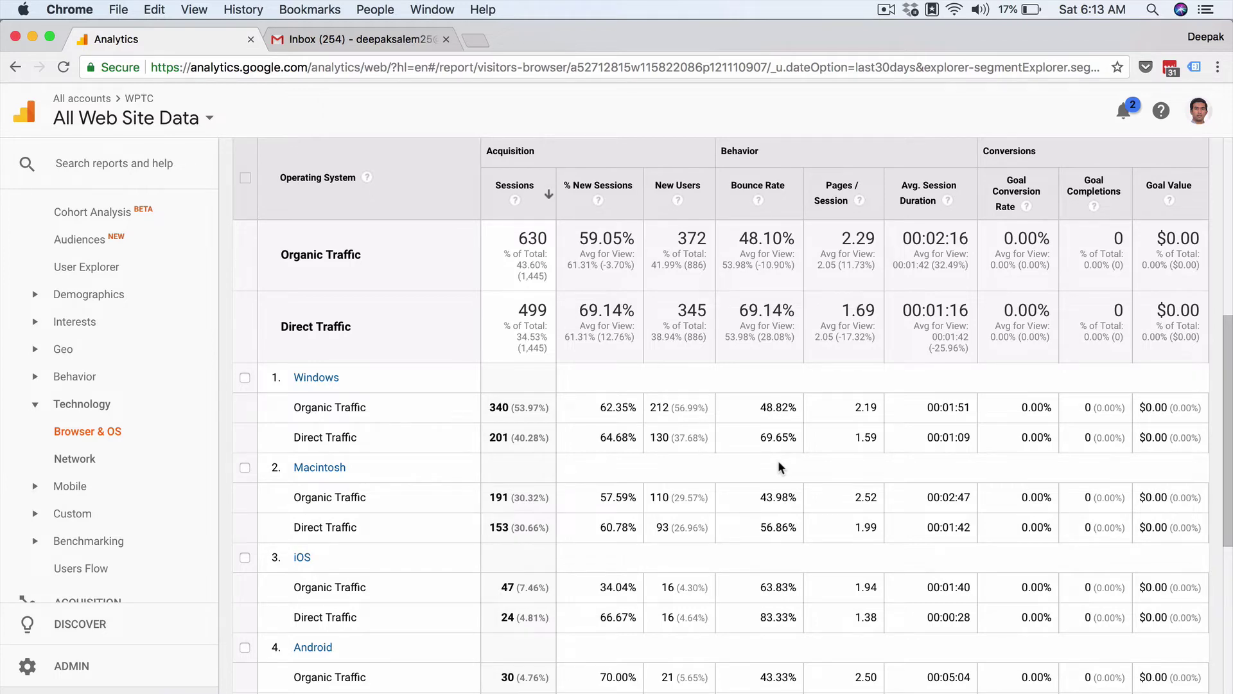
pyautogui.scroll(6, 779, 466)
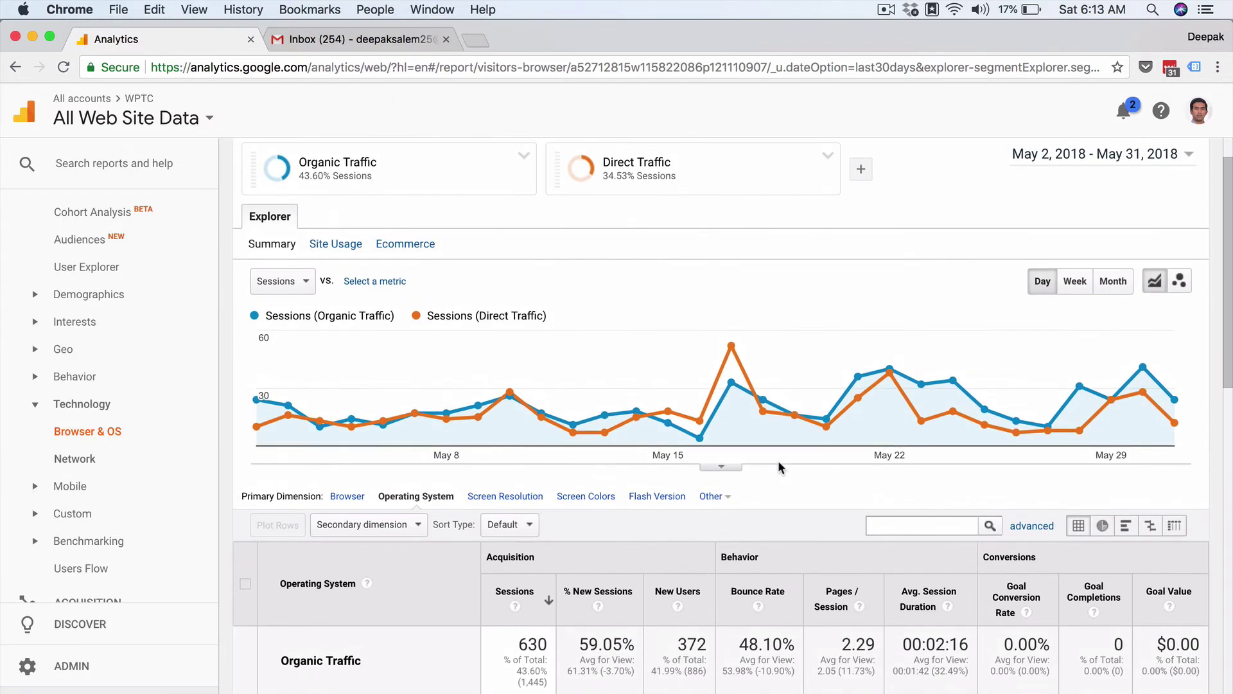
pyautogui.scroll(1, 779, 466)
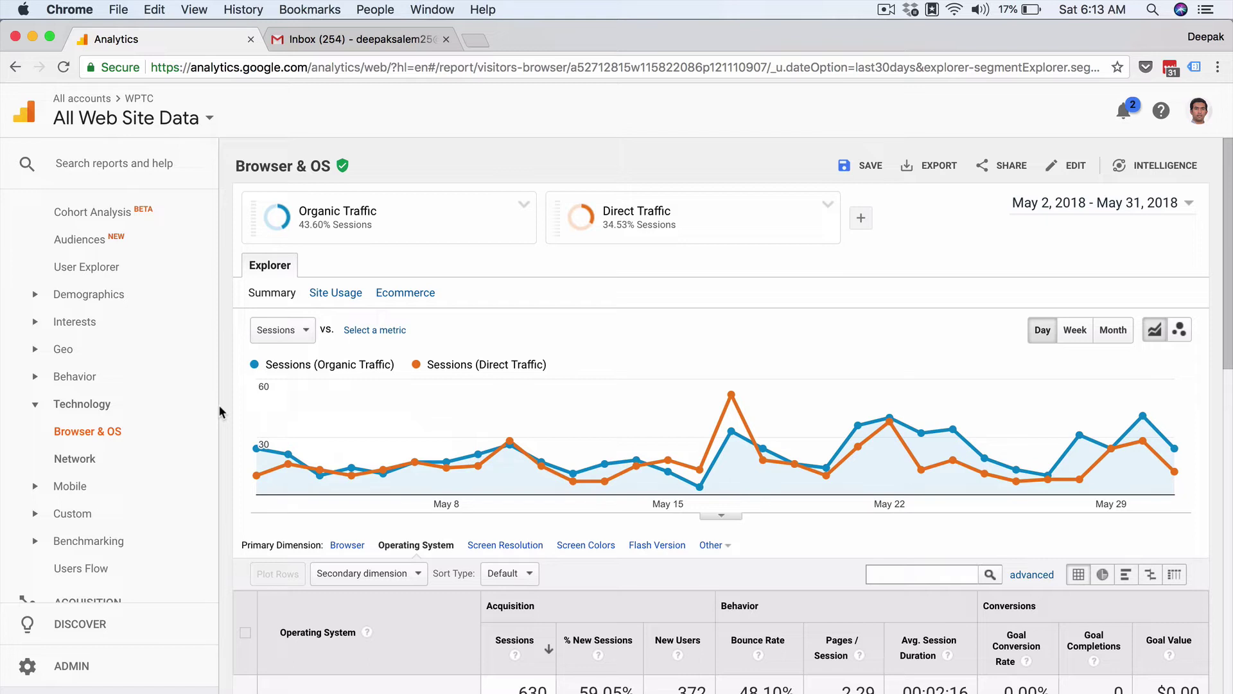
# Open the Network report under Technology and remove the Direct Traffic and Organic Traffic segments from it.
pyautogui.click(176, 462)
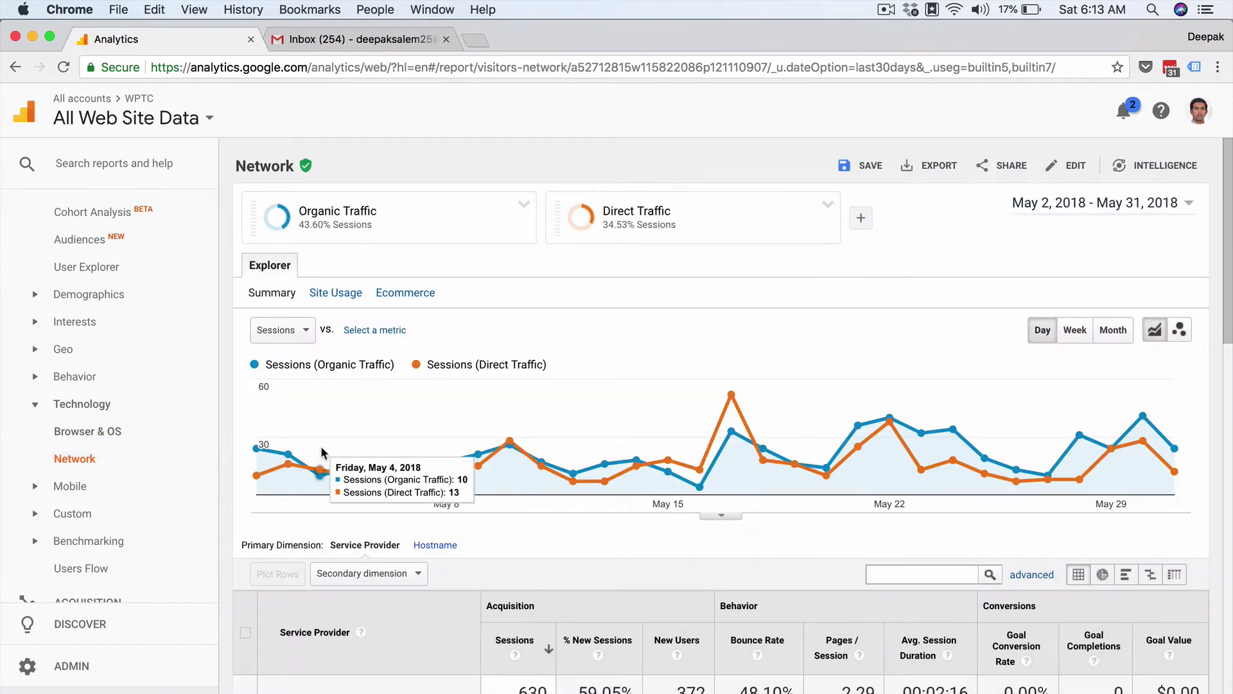
pyautogui.scroll(-5, 321, 446)
pyautogui.scroll(5, 321, 445)
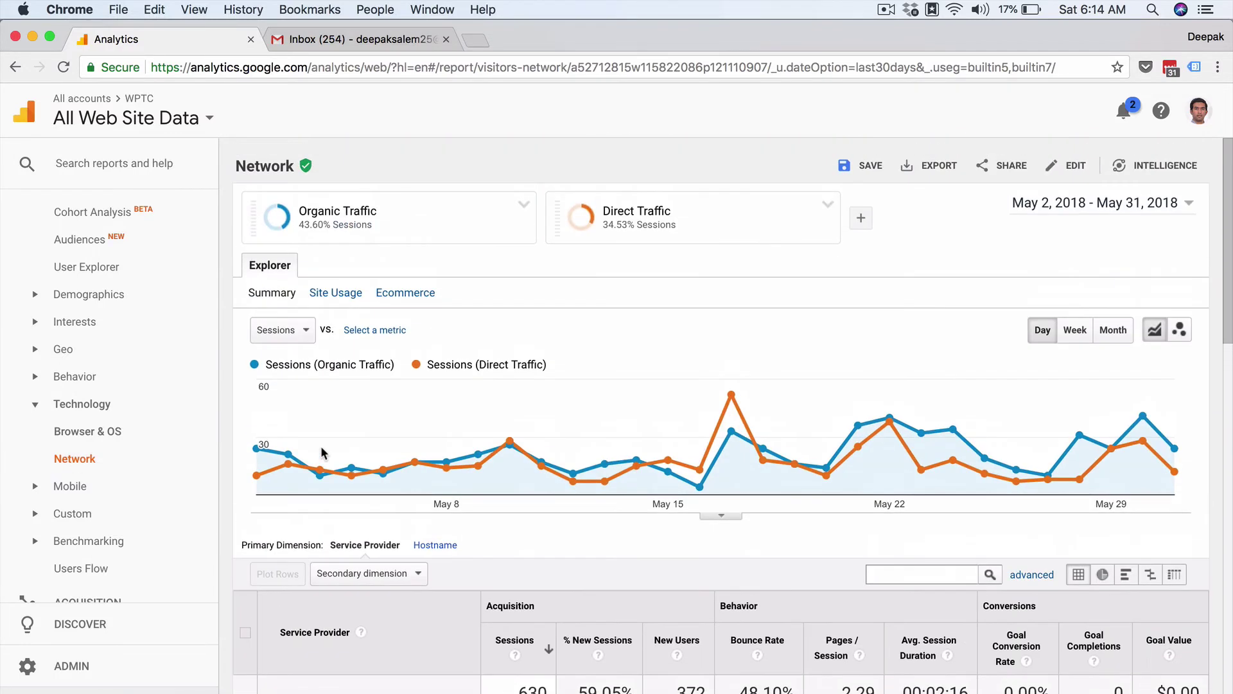
pyautogui.click(827, 204)
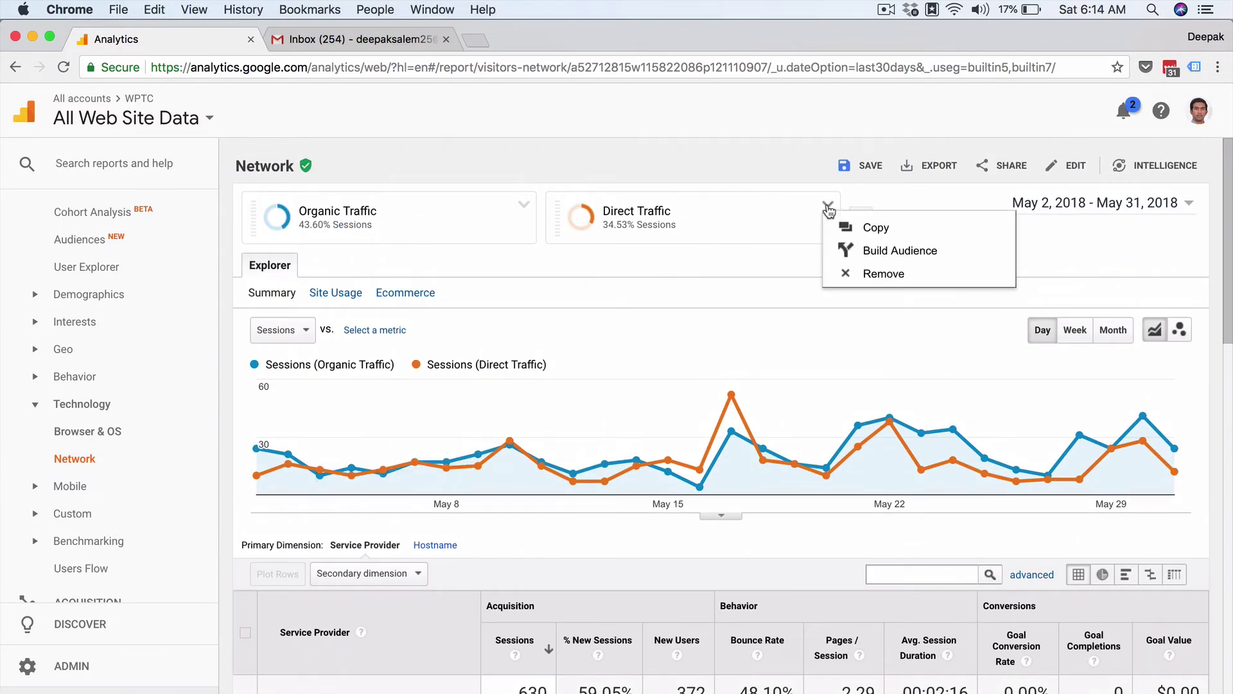
pyautogui.click(848, 277)
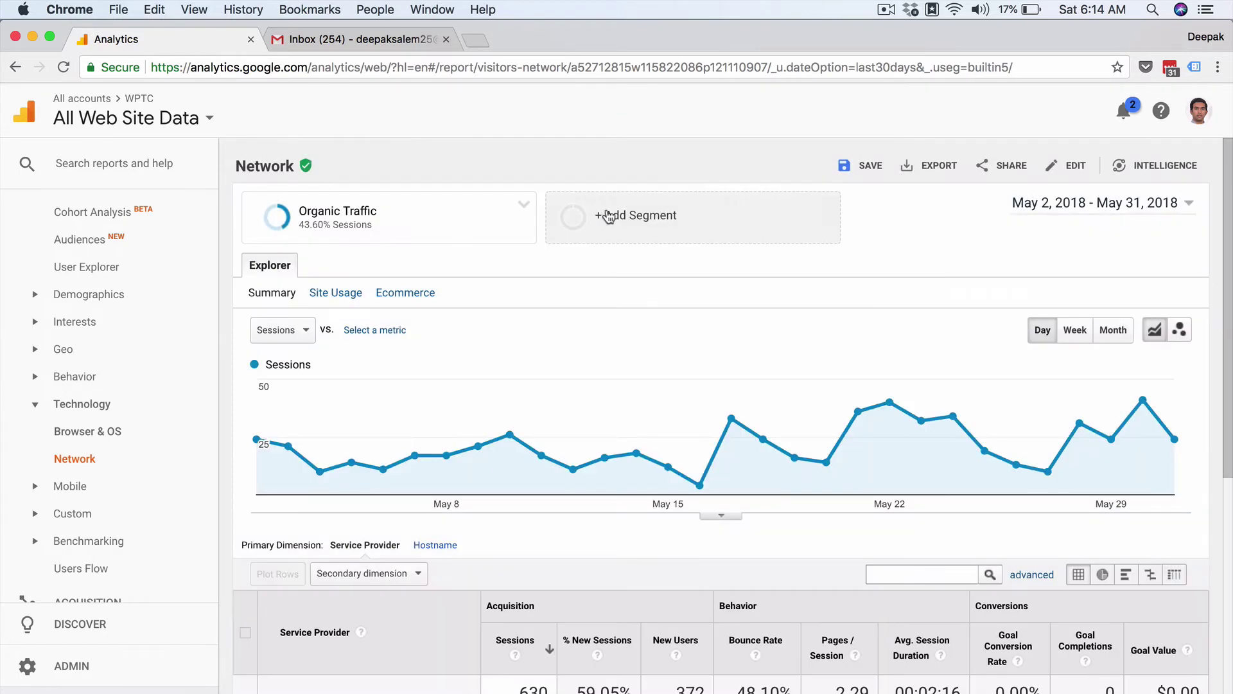
pyautogui.click(526, 203)
pyautogui.click(542, 273)
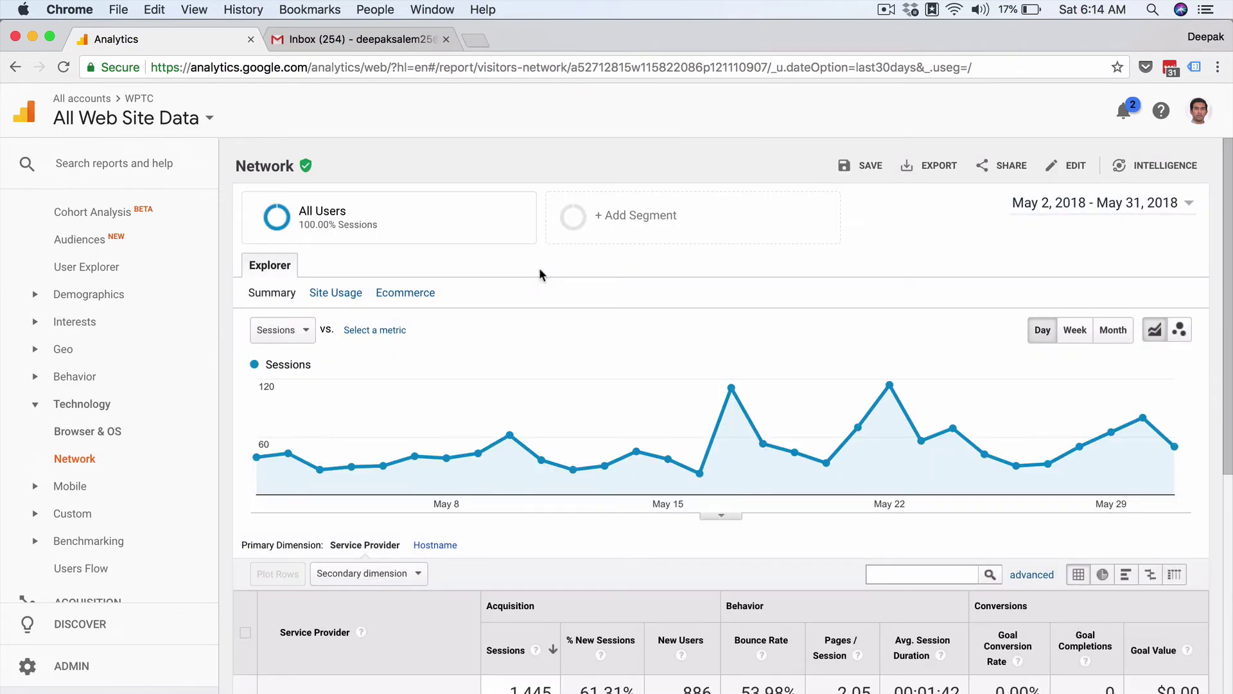
# Examine the service provider table in the Network report for all users.
pyautogui.scroll(-3, 540, 273)
pyautogui.scroll(-1, 540, 275)
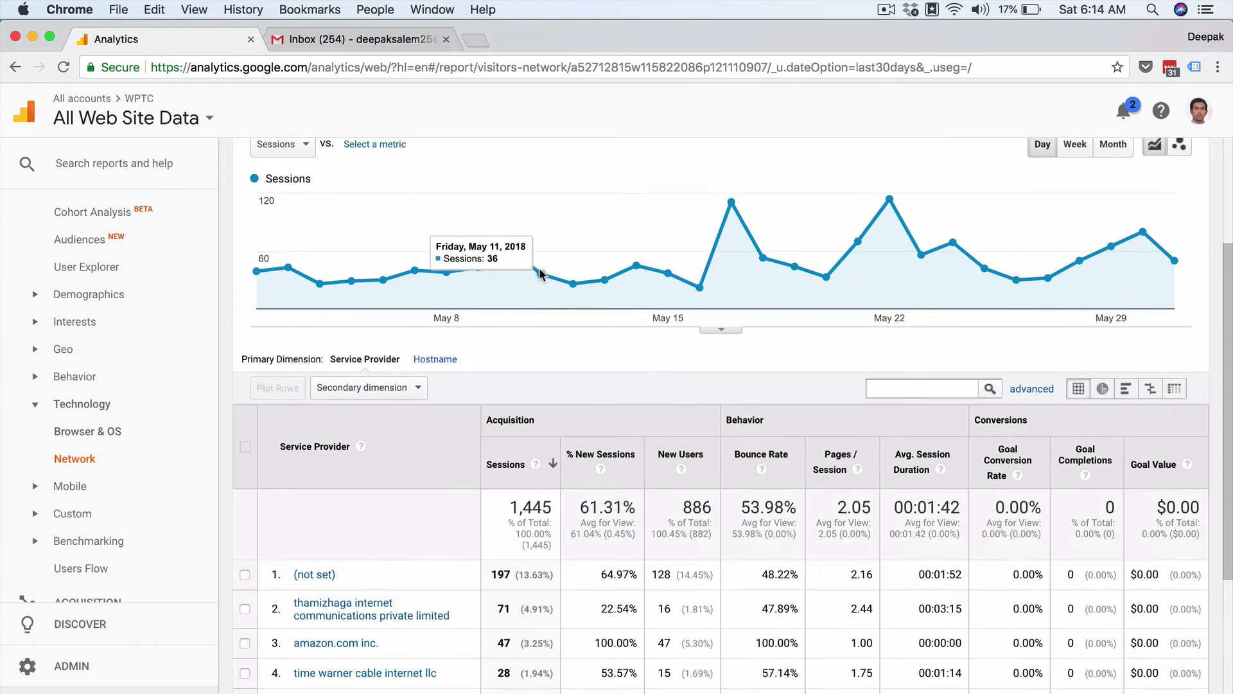
pyautogui.scroll(-3, 480, 429)
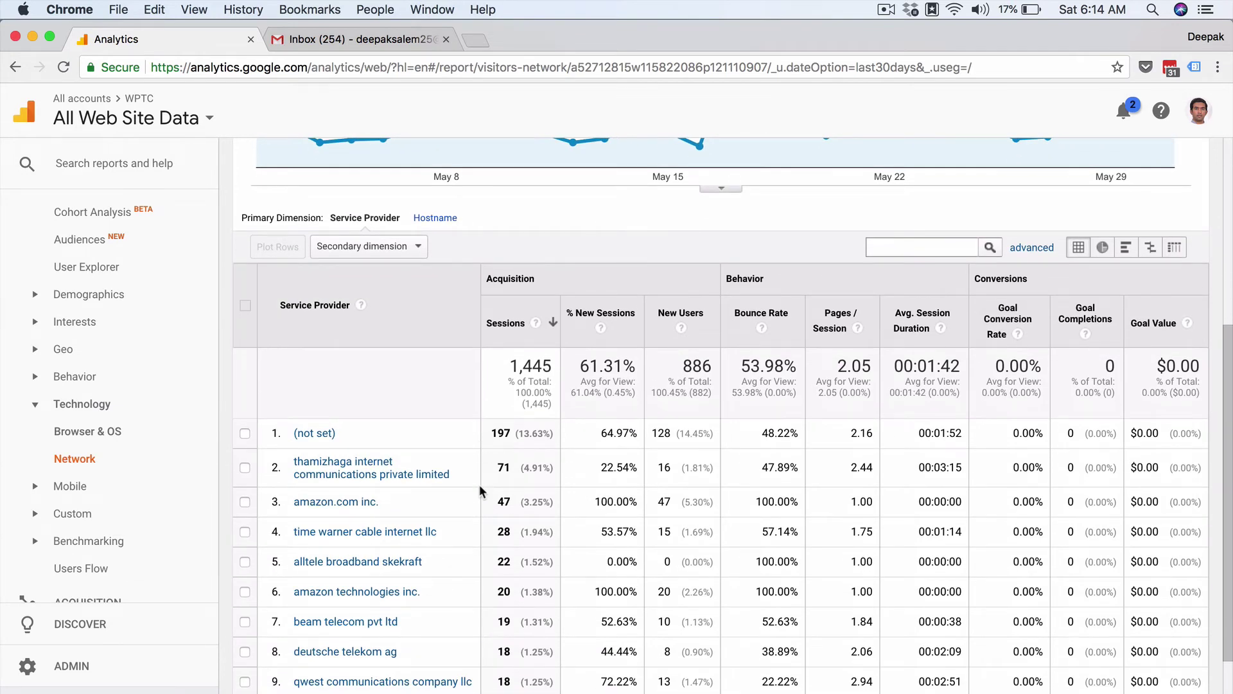
pyautogui.scroll(-1, 481, 492)
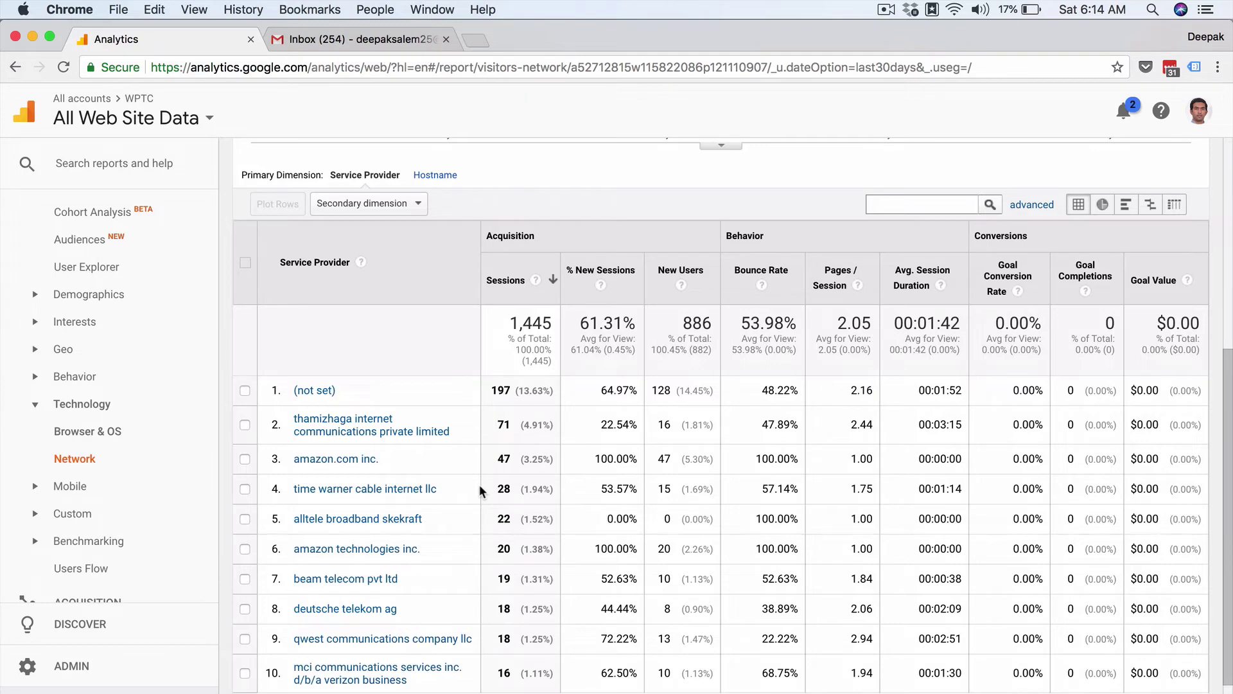
pyautogui.scroll(9, 479, 484)
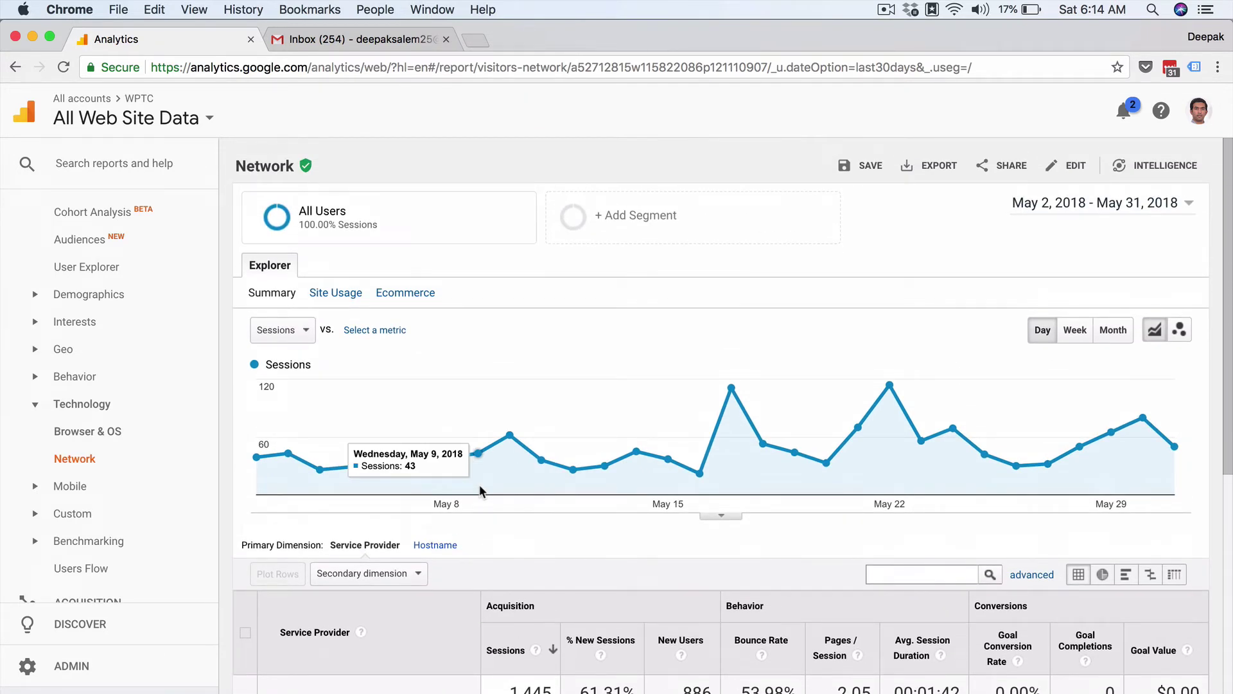
pyautogui.scroll(-7, 416, 522)
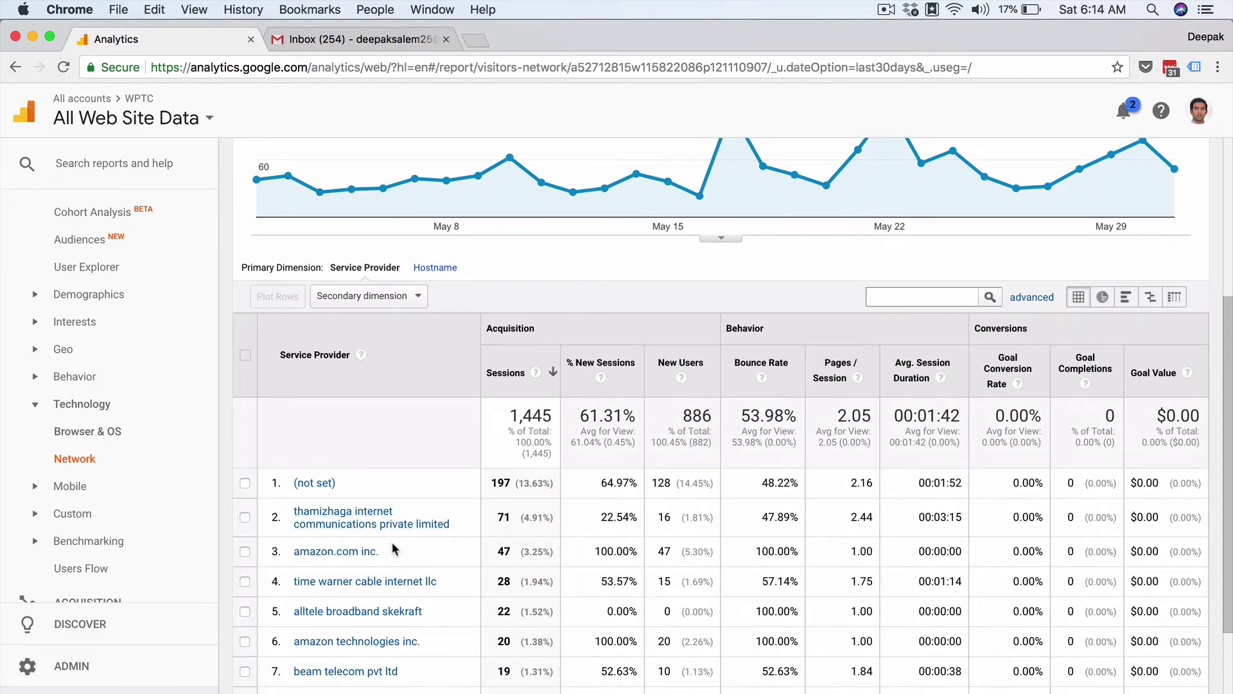
pyautogui.scroll(7, 392, 545)
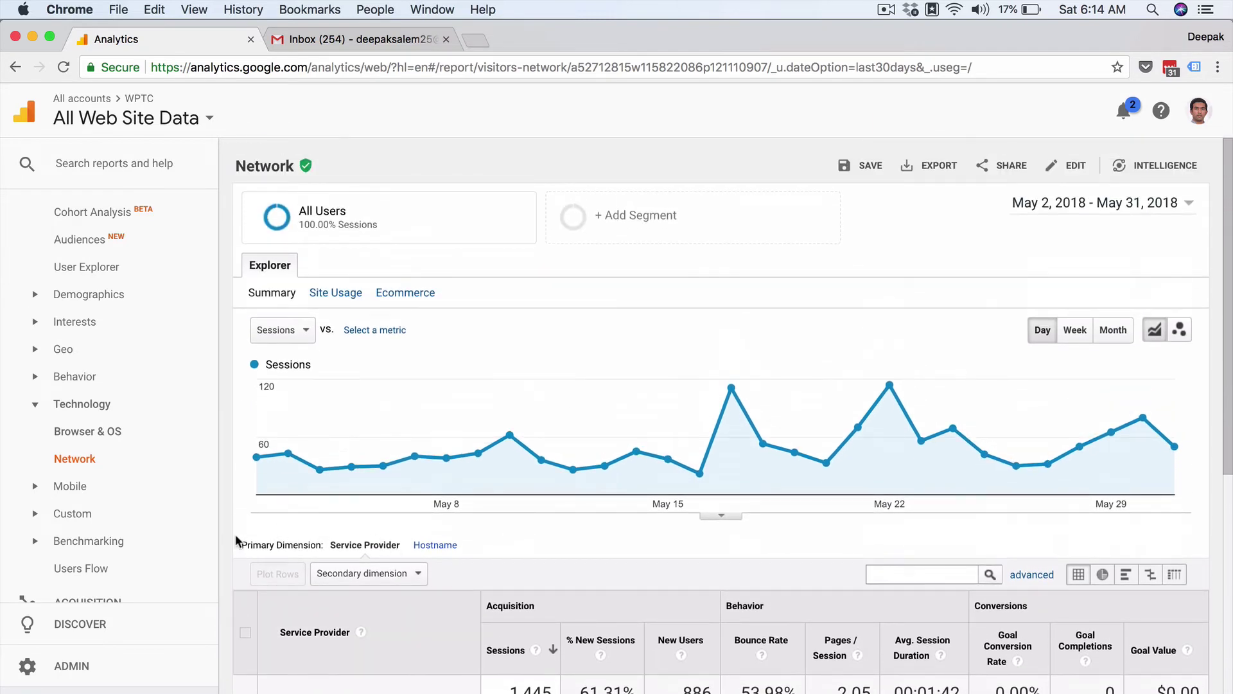
# Open the Mobile Overview report and compare sessions across the desktop, mobile and tablet device categories.
pyautogui.click(169, 494)
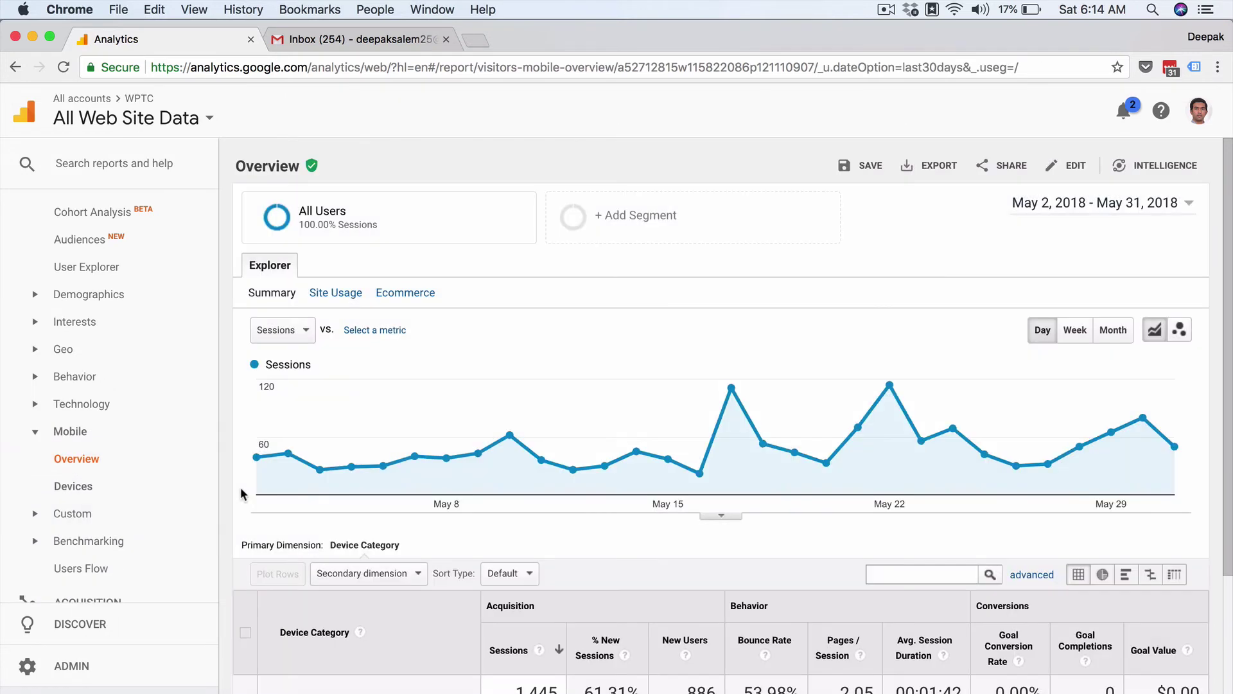
pyautogui.scroll(-5, 408, 448)
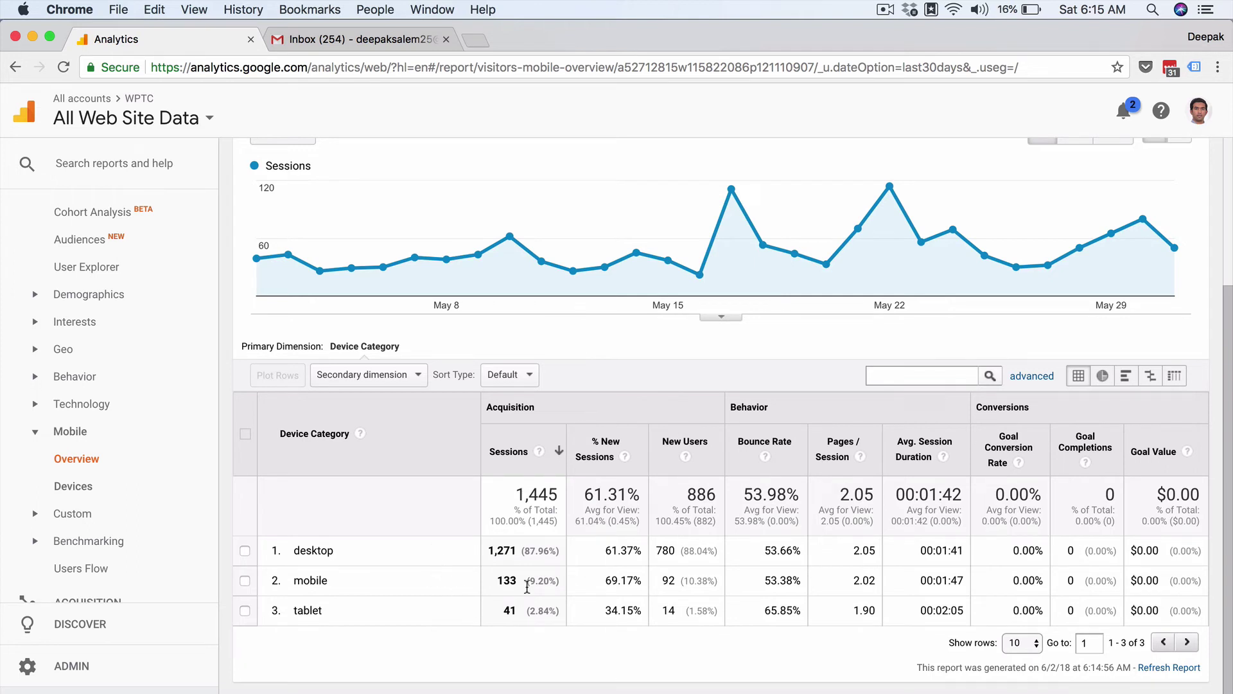
pyautogui.scroll(1, 527, 586)
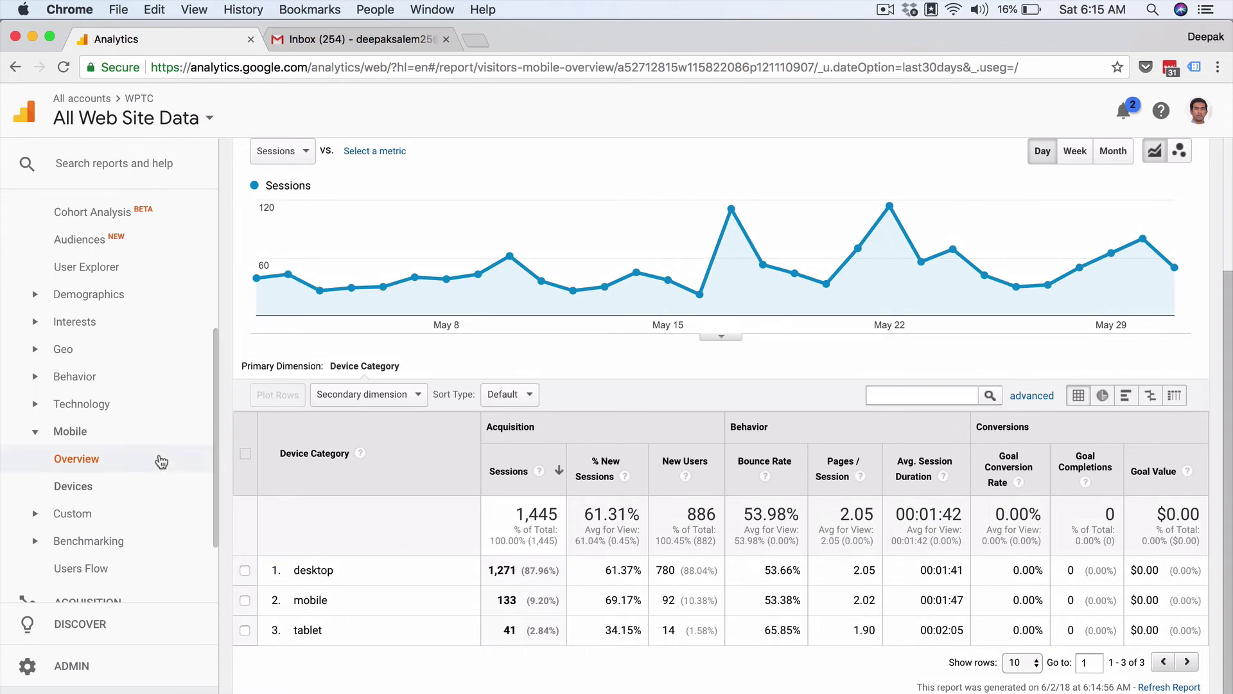
# Open the Mobile Devices report and review the sessions for each listed mobile device.
pyautogui.click(159, 496)
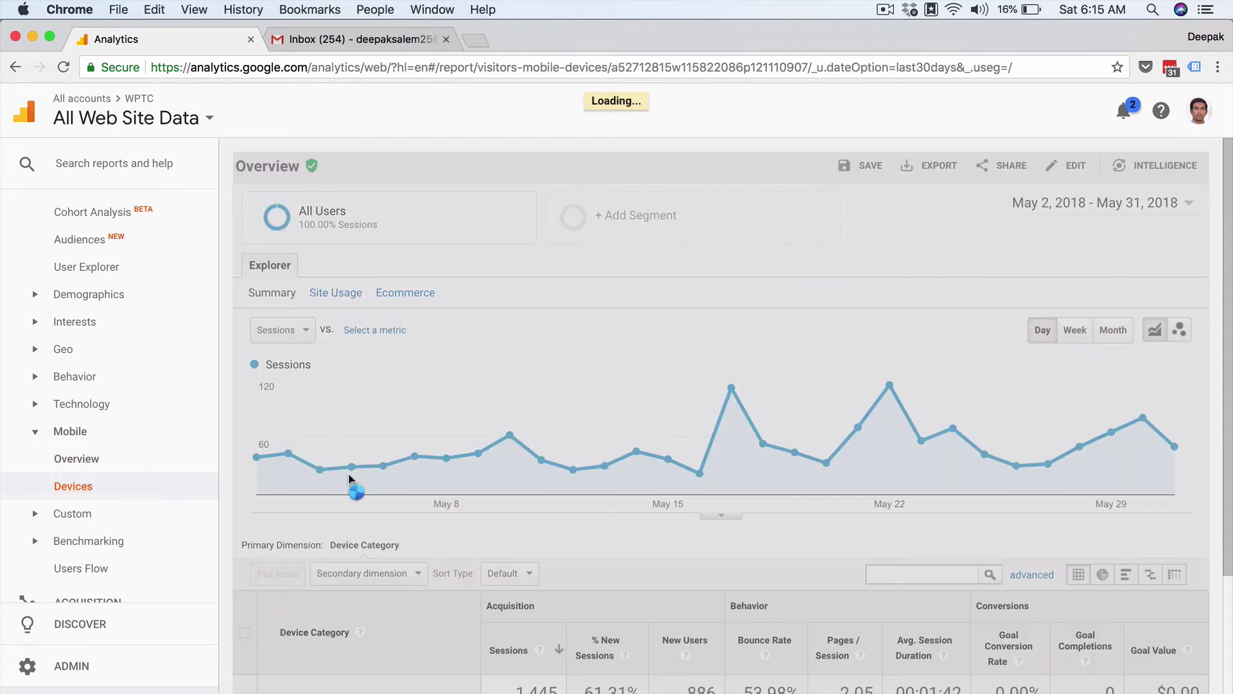
pyautogui.scroll(-7, 362, 476)
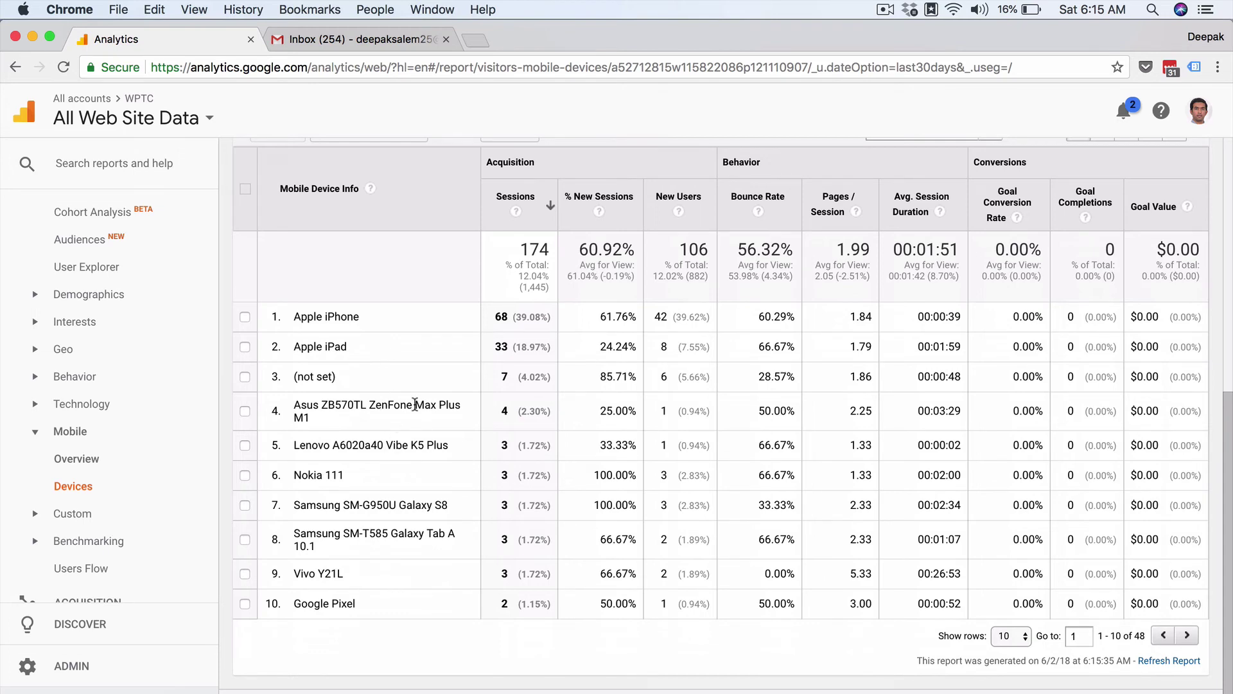
pyautogui.scroll(4, 403, 443)
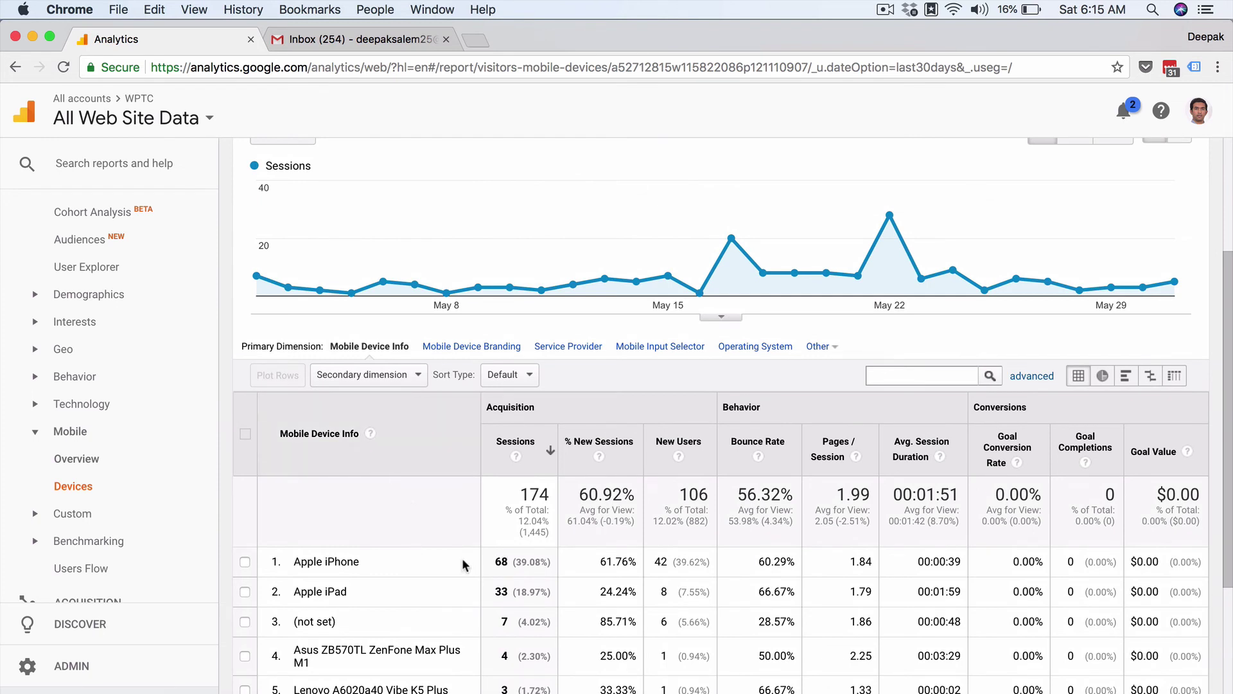
pyautogui.scroll(-1, 463, 564)
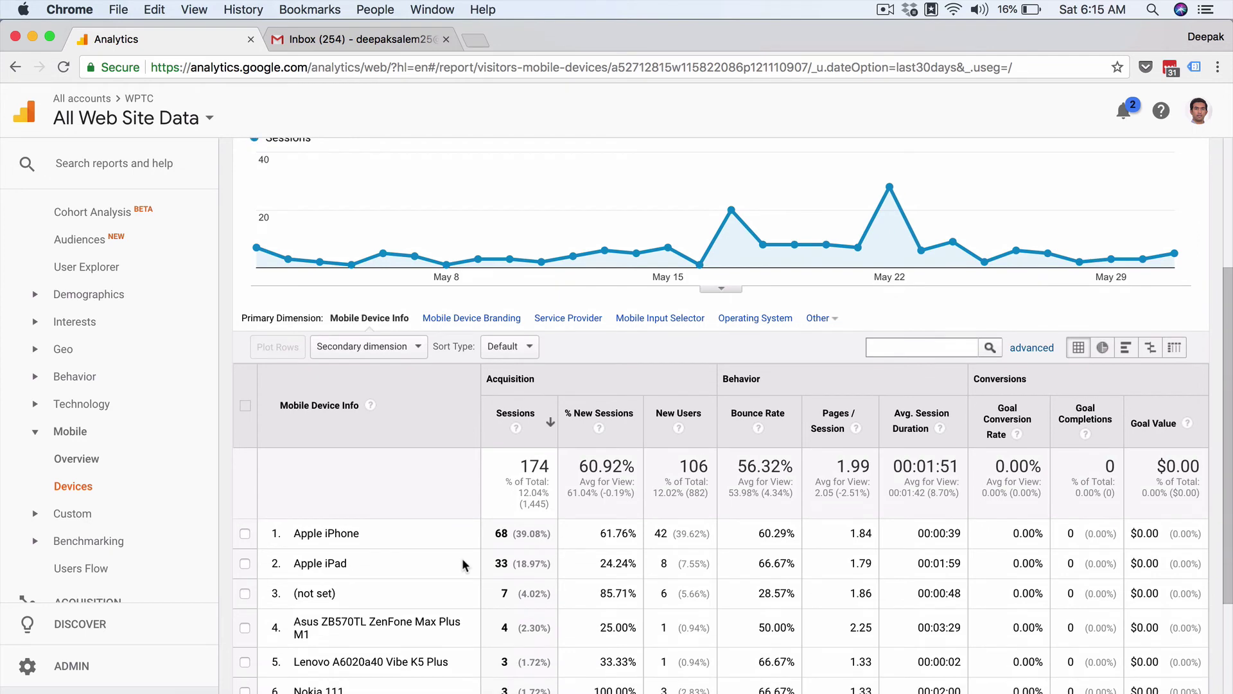
pyautogui.scroll(5, 462, 564)
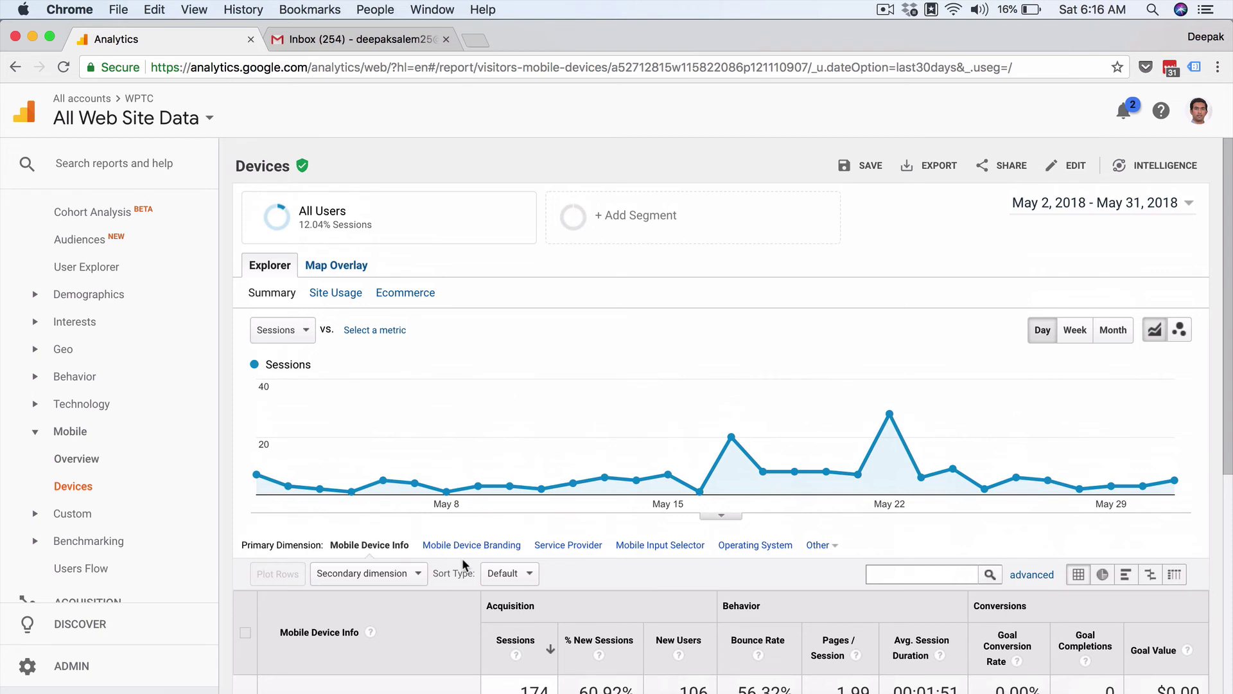
# View the devices report by Mobile Device Branding, Service Provider, Mobile Input Selector and Operating System in turn.
pyautogui.click(491, 546)
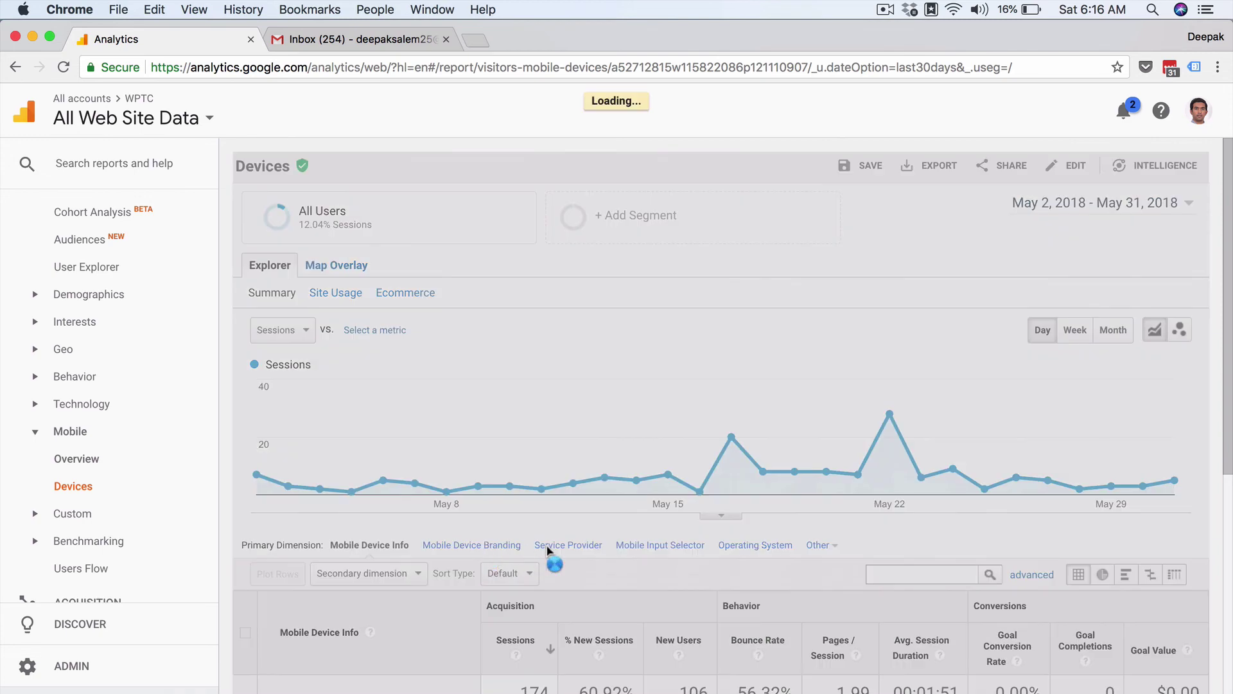
pyautogui.scroll(-3, 547, 514)
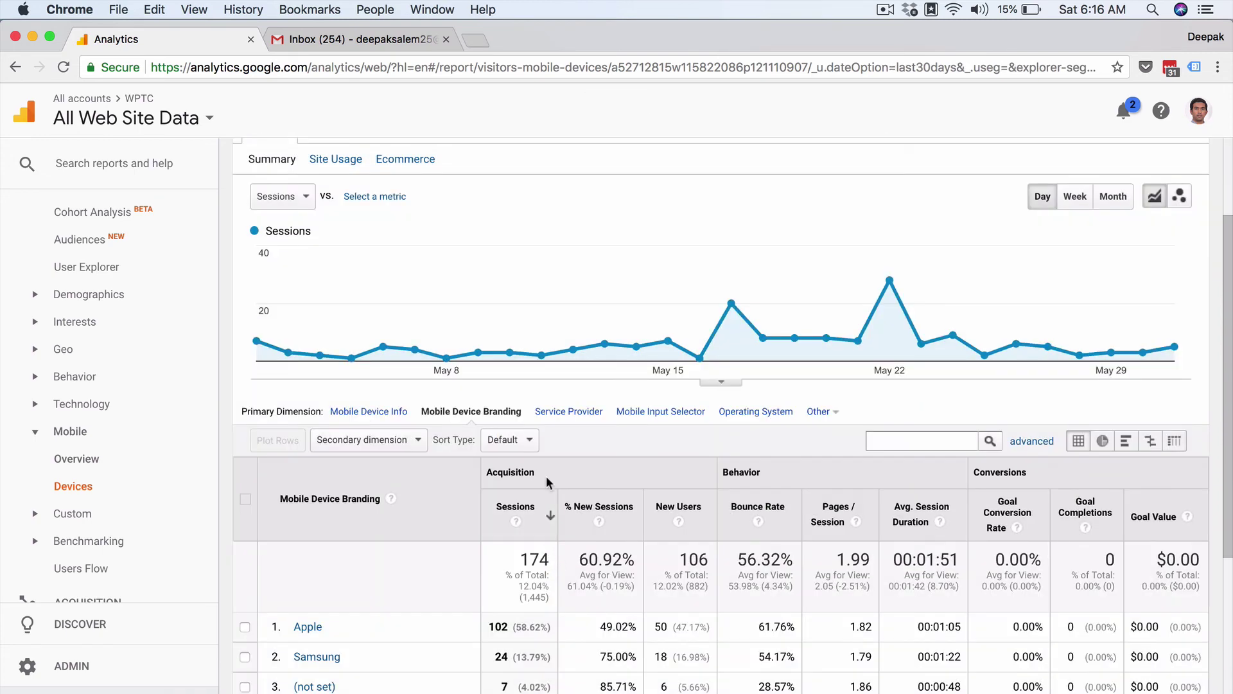
pyautogui.scroll(-2, 547, 482)
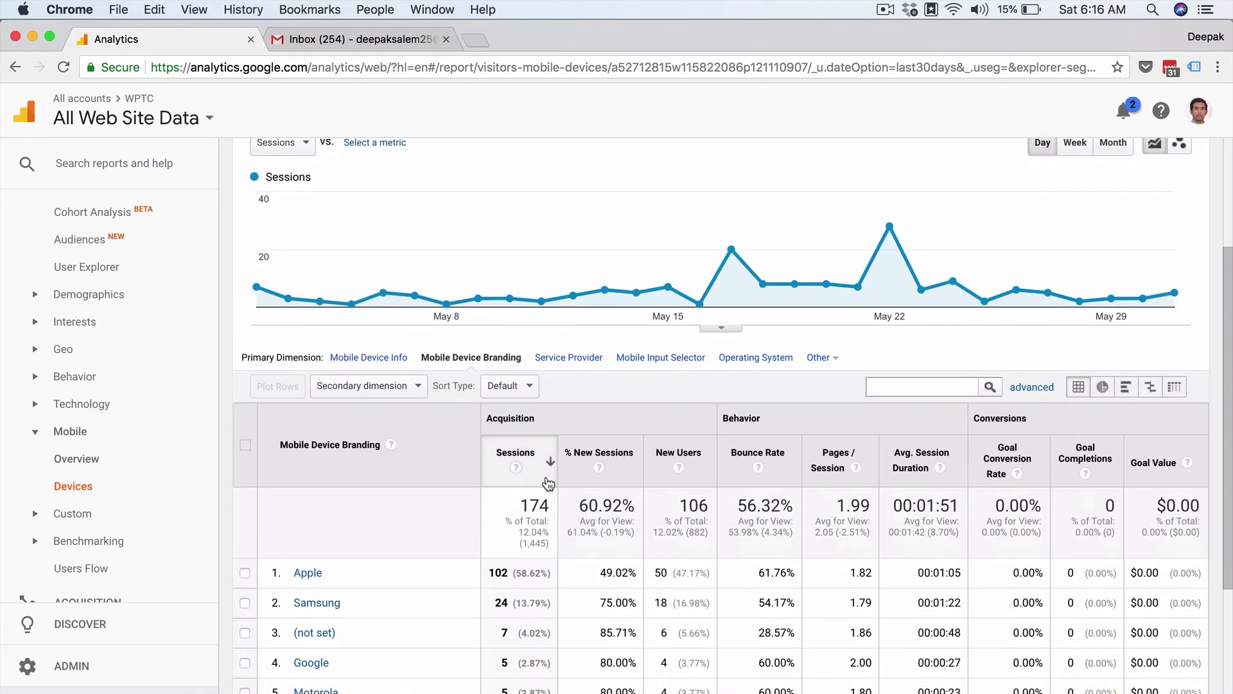
pyautogui.click(554, 361)
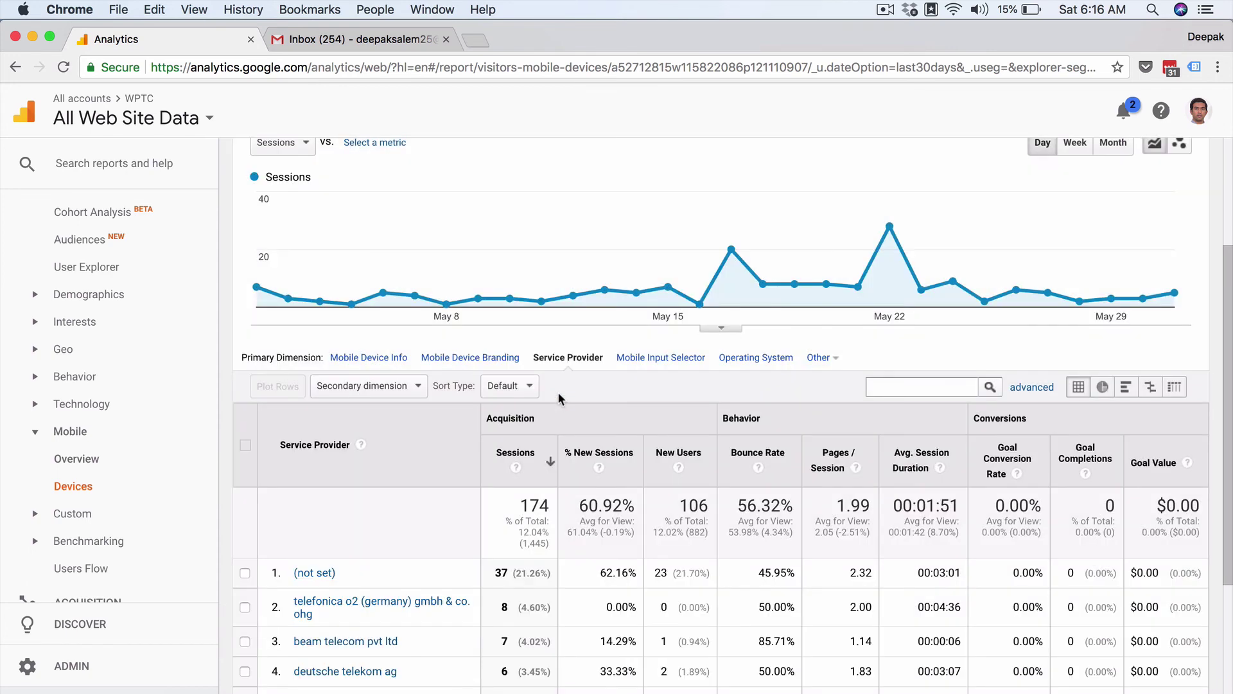
pyautogui.click(640, 357)
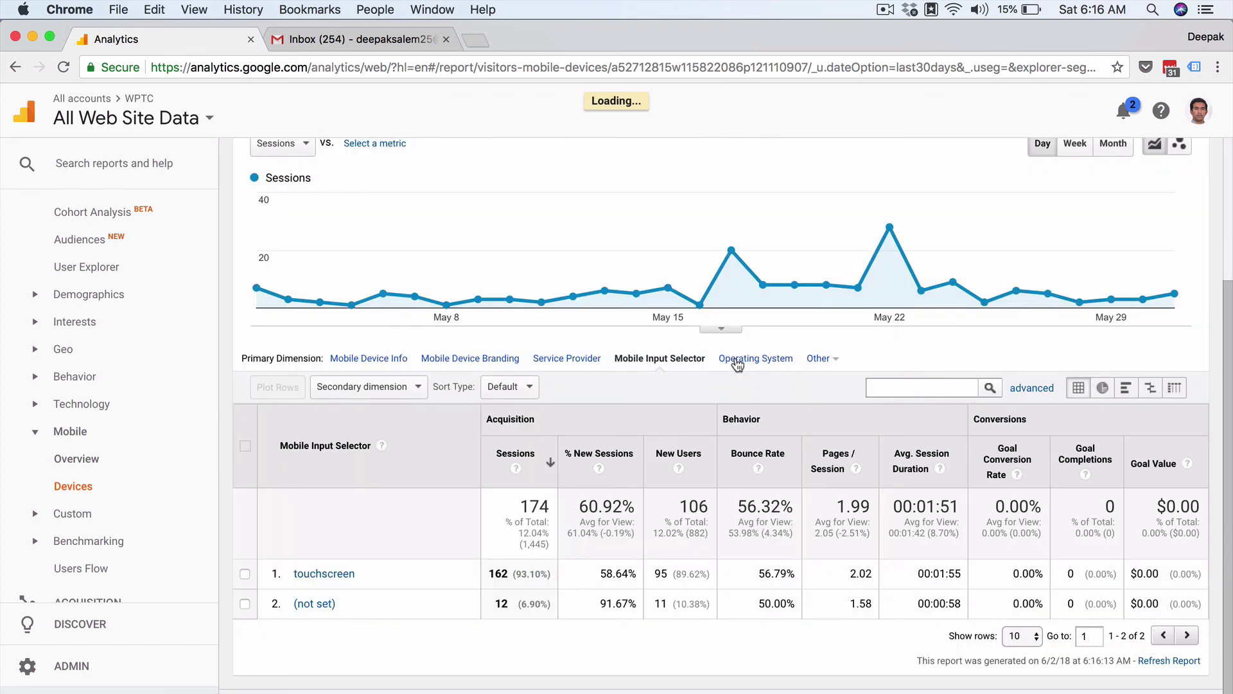
pyautogui.click(737, 360)
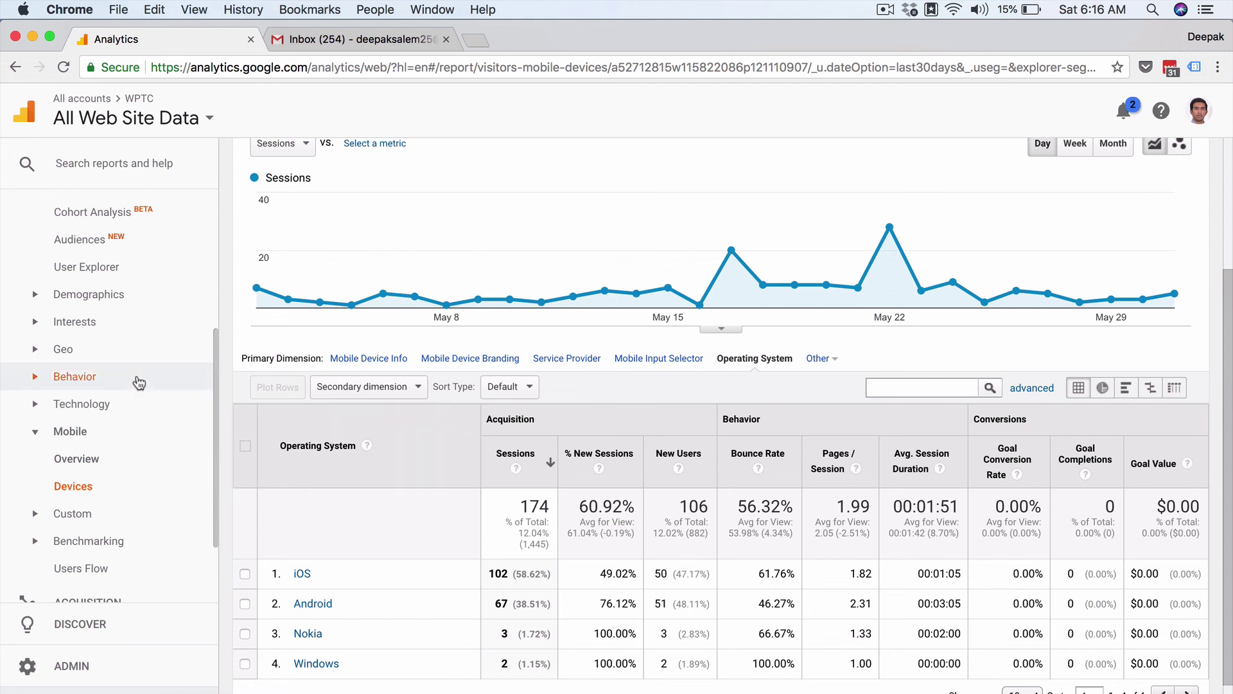
pyautogui.scroll(10, 138, 383)
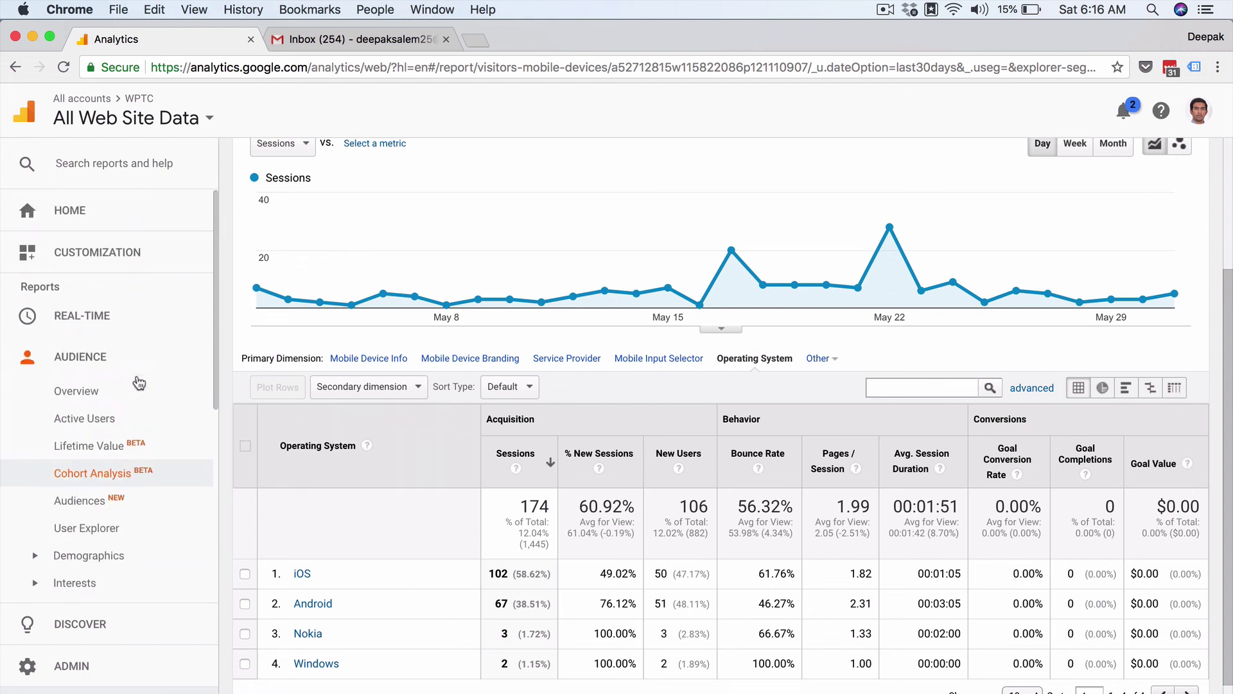
pyautogui.scroll(-10, 138, 382)
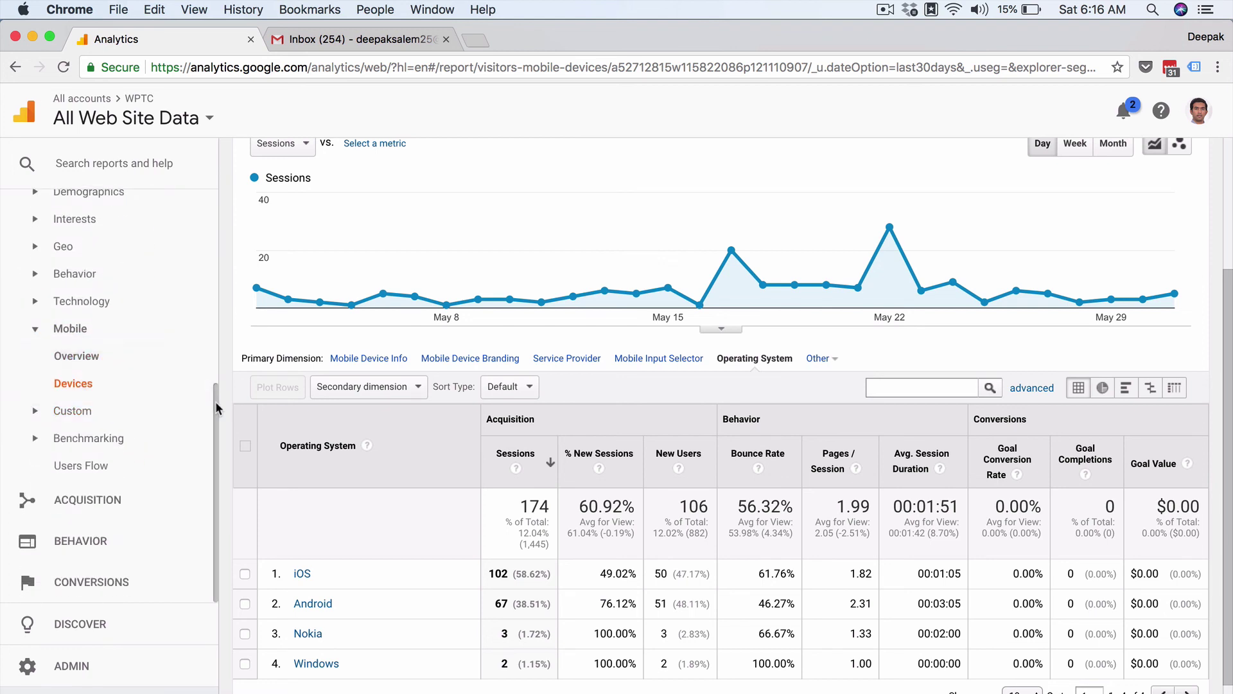
pyautogui.moveTo(214, 402); pyautogui.dragTo(214, 378)
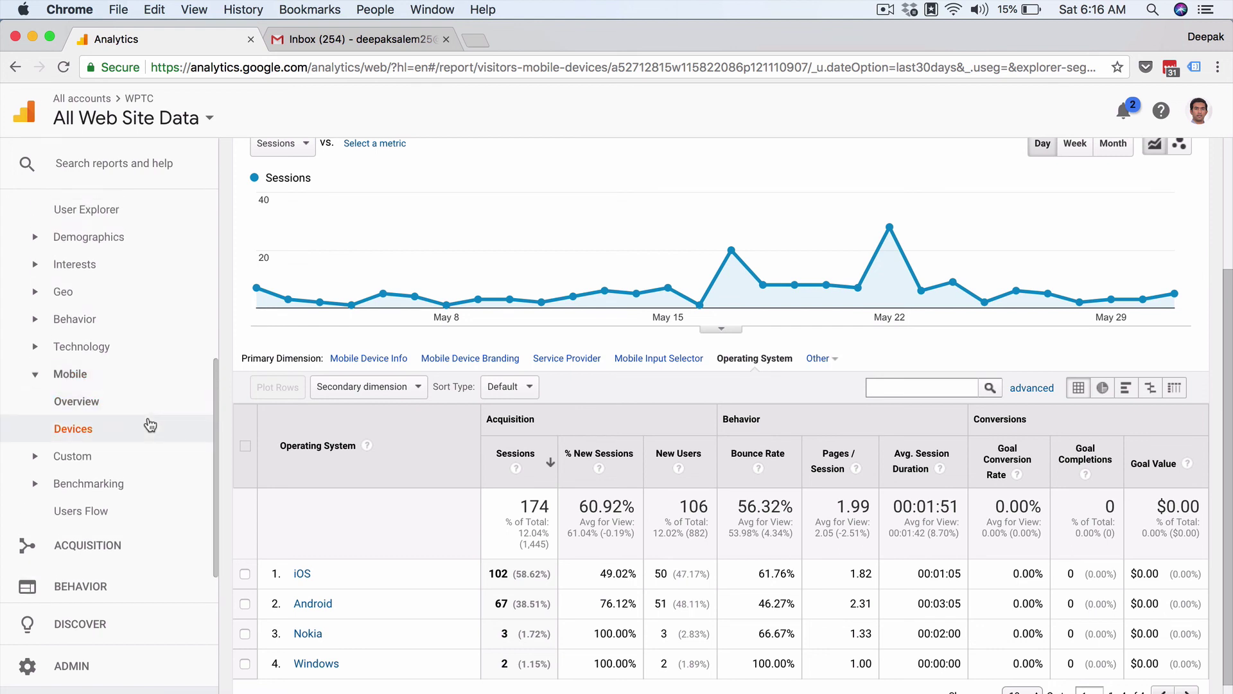
pyautogui.scroll(5, 149, 425)
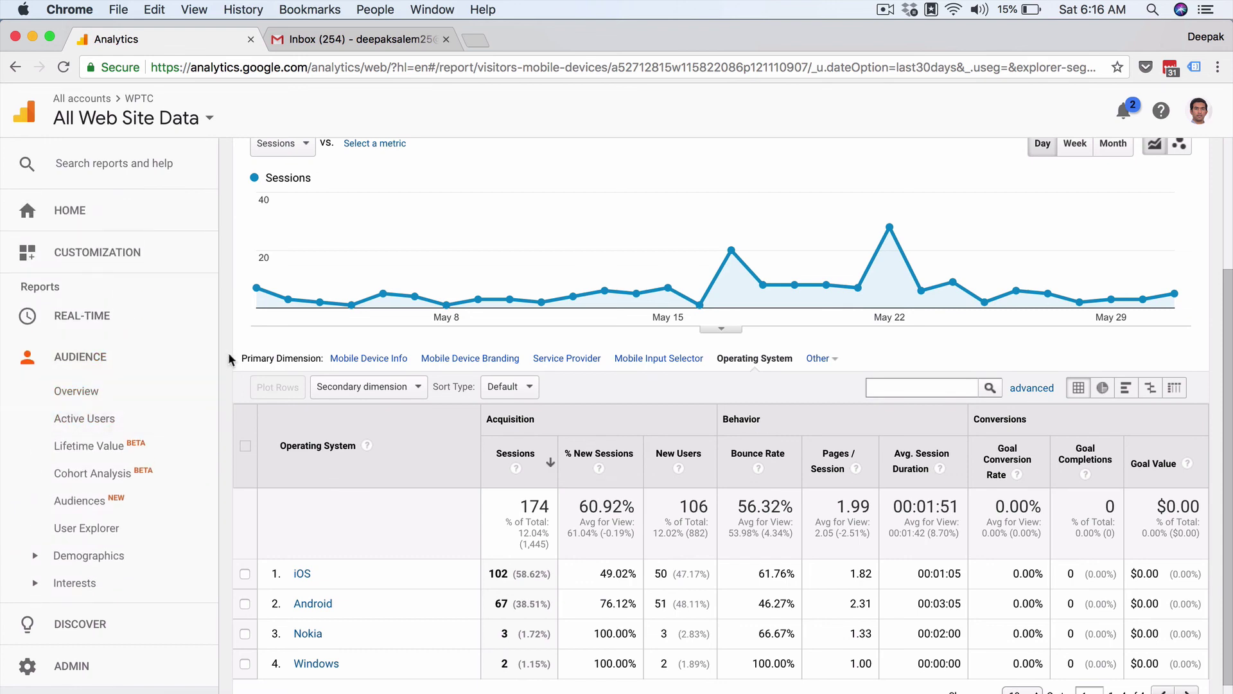
pyautogui.scroll(3, 230, 359)
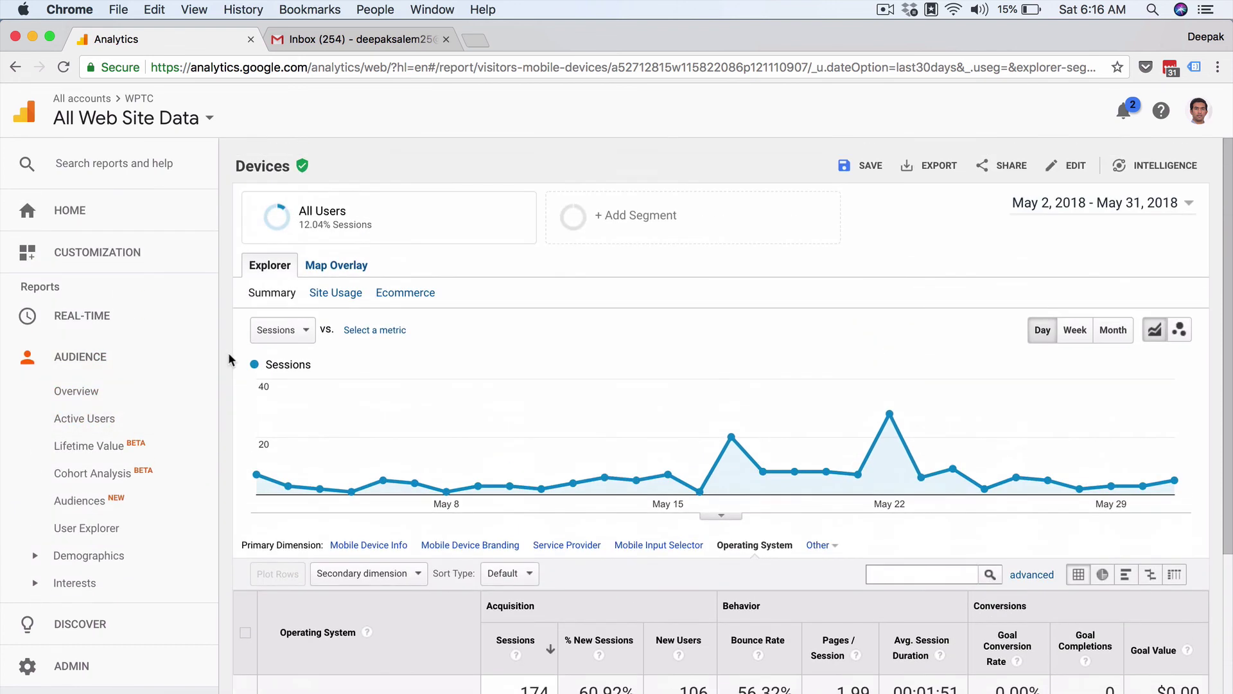